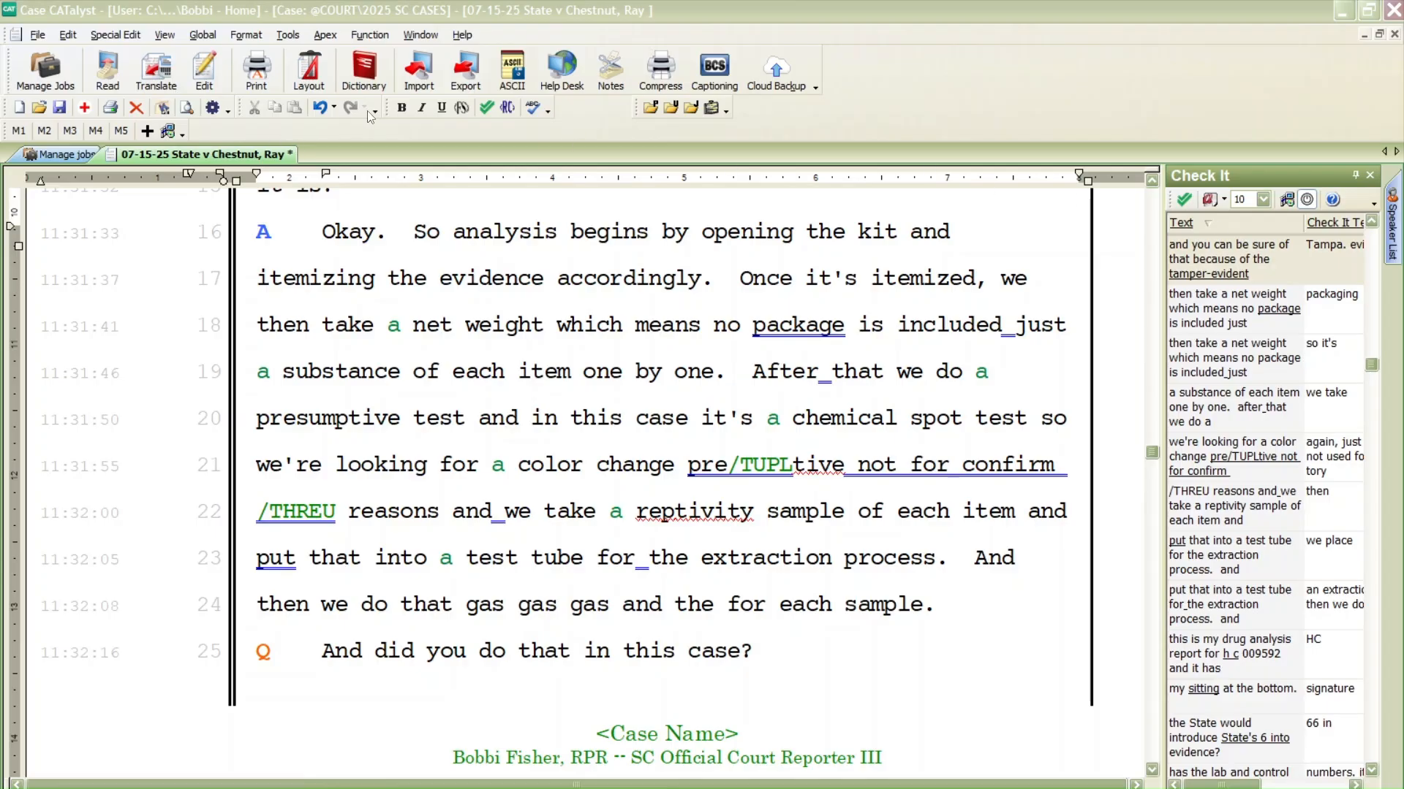
left_click(67, 35)
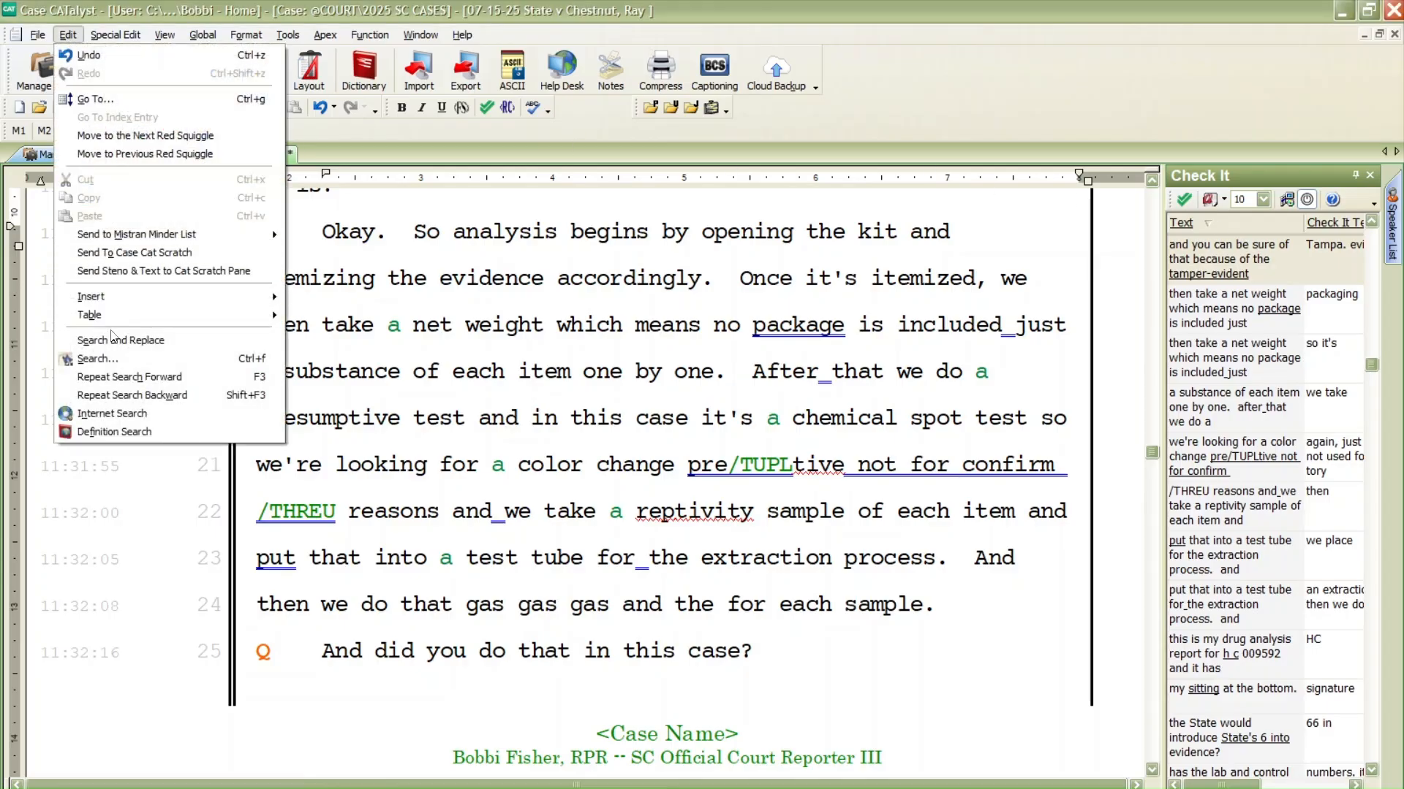
mouse_move(164, 34)
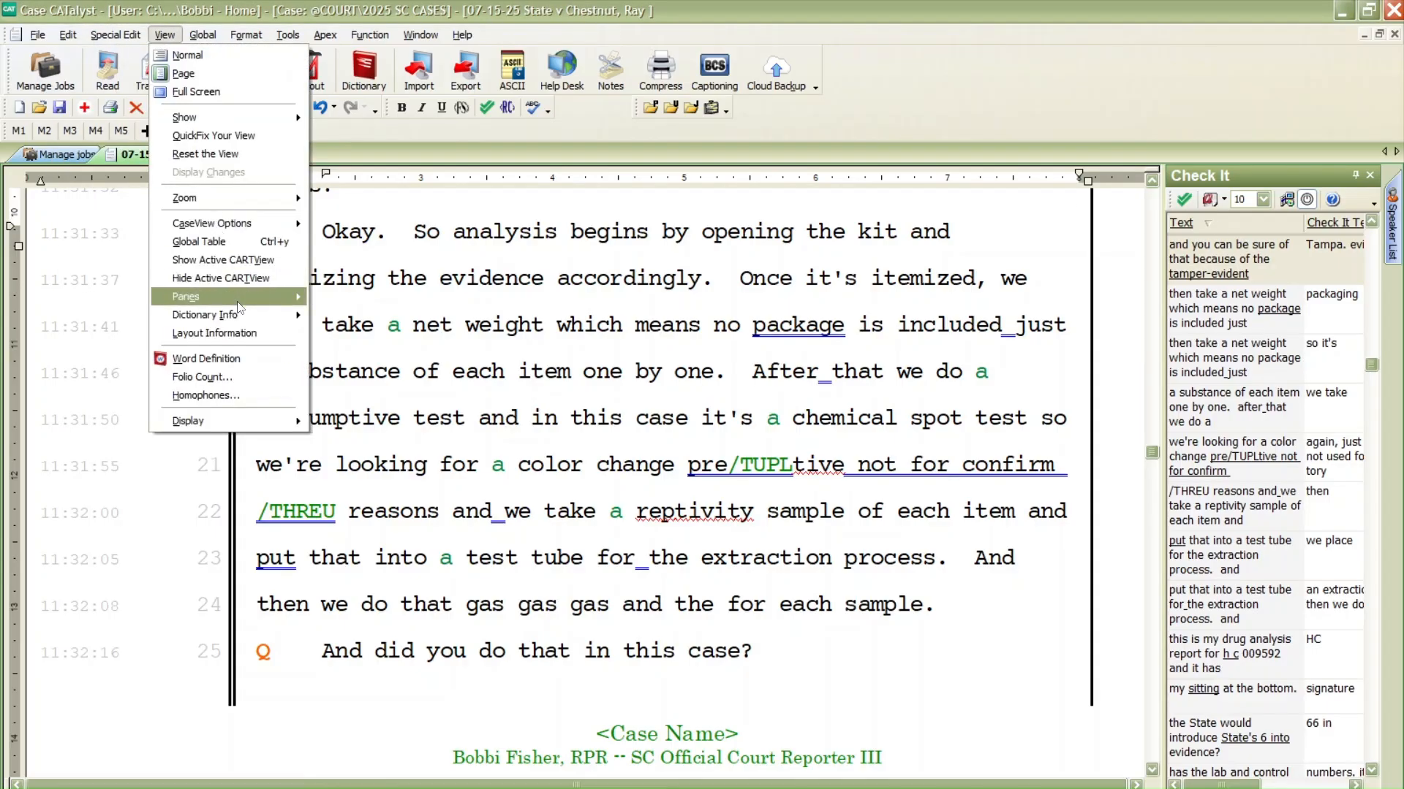
mouse_move(241, 296)
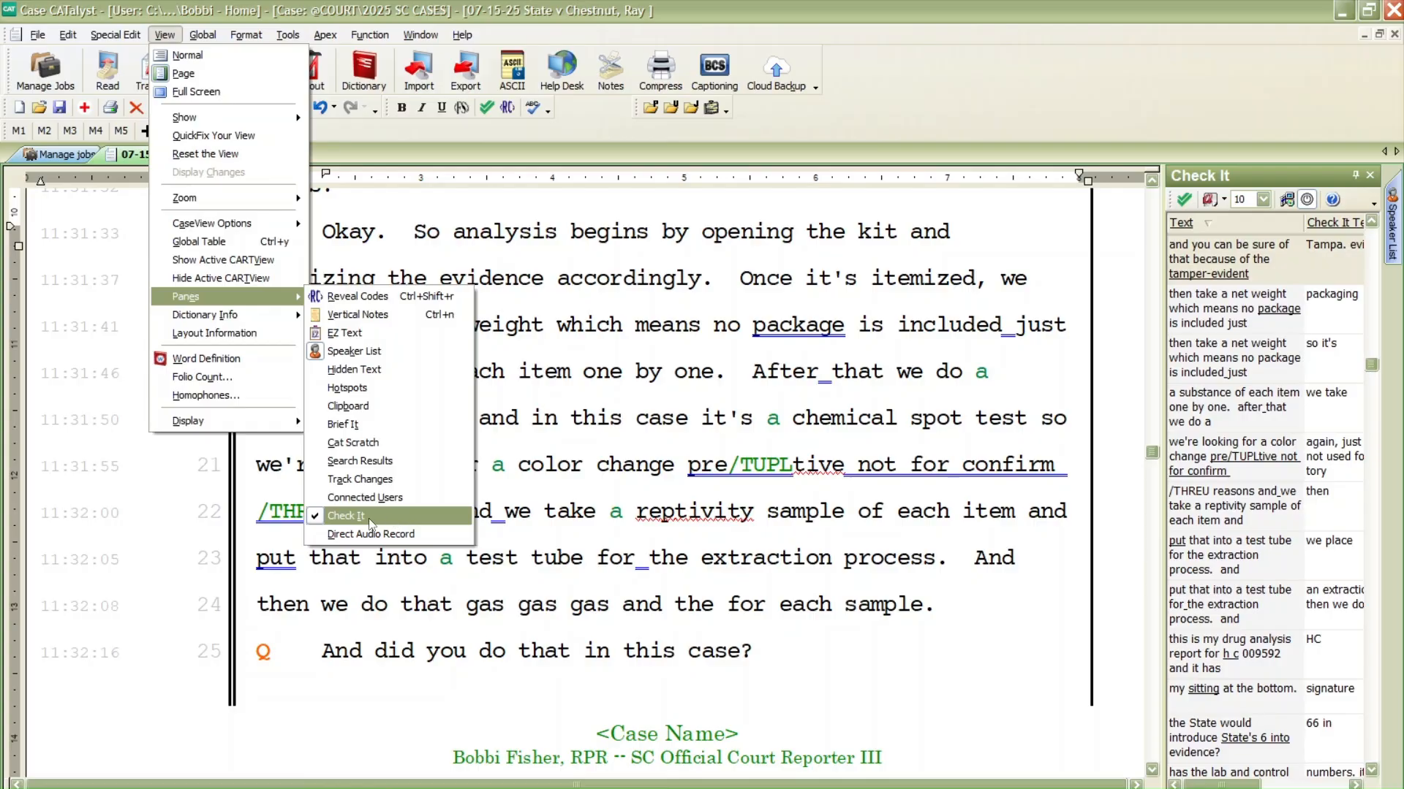
key("Escape")
key("Escape")
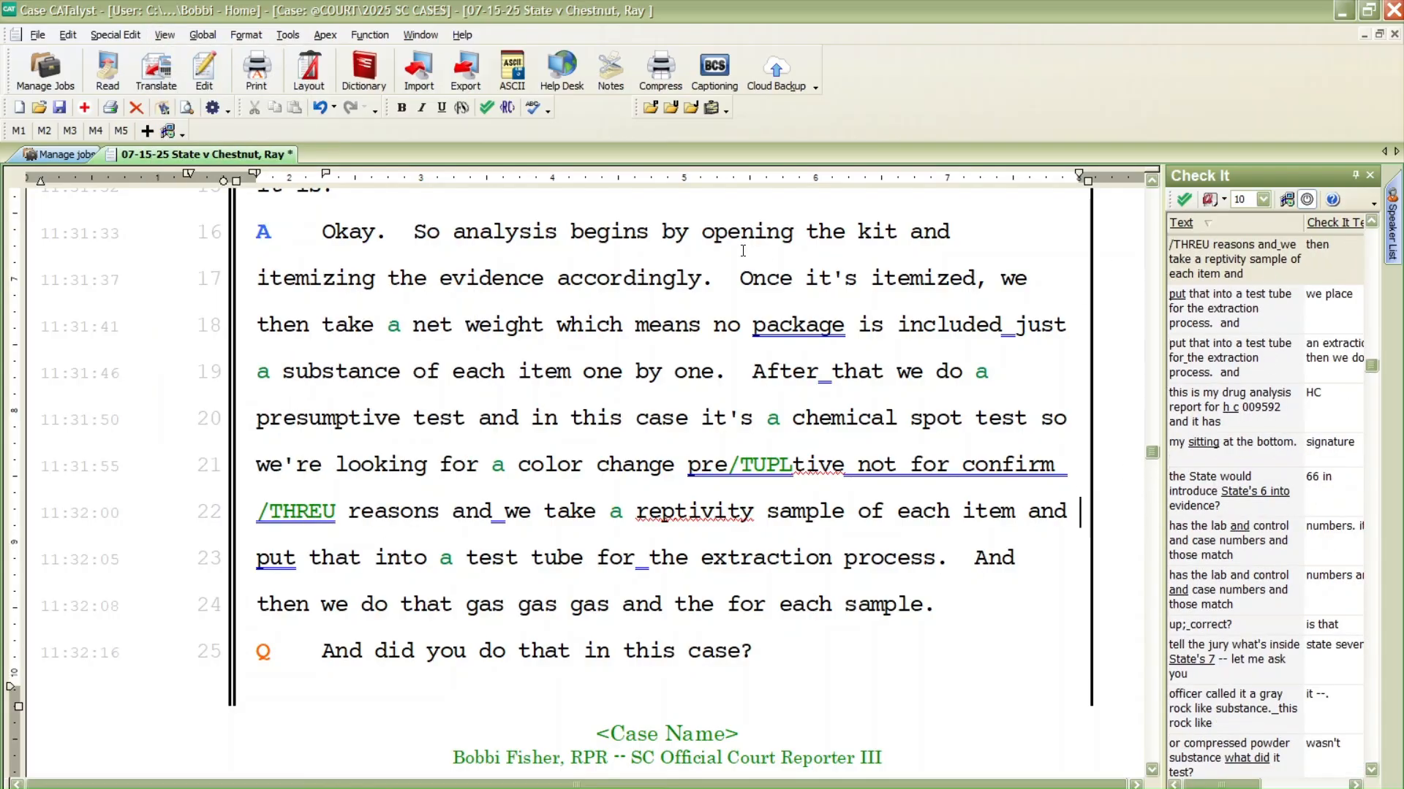
Insert a comma after "net weight" on line 18 of the witness's answer
left_click(334, 239)
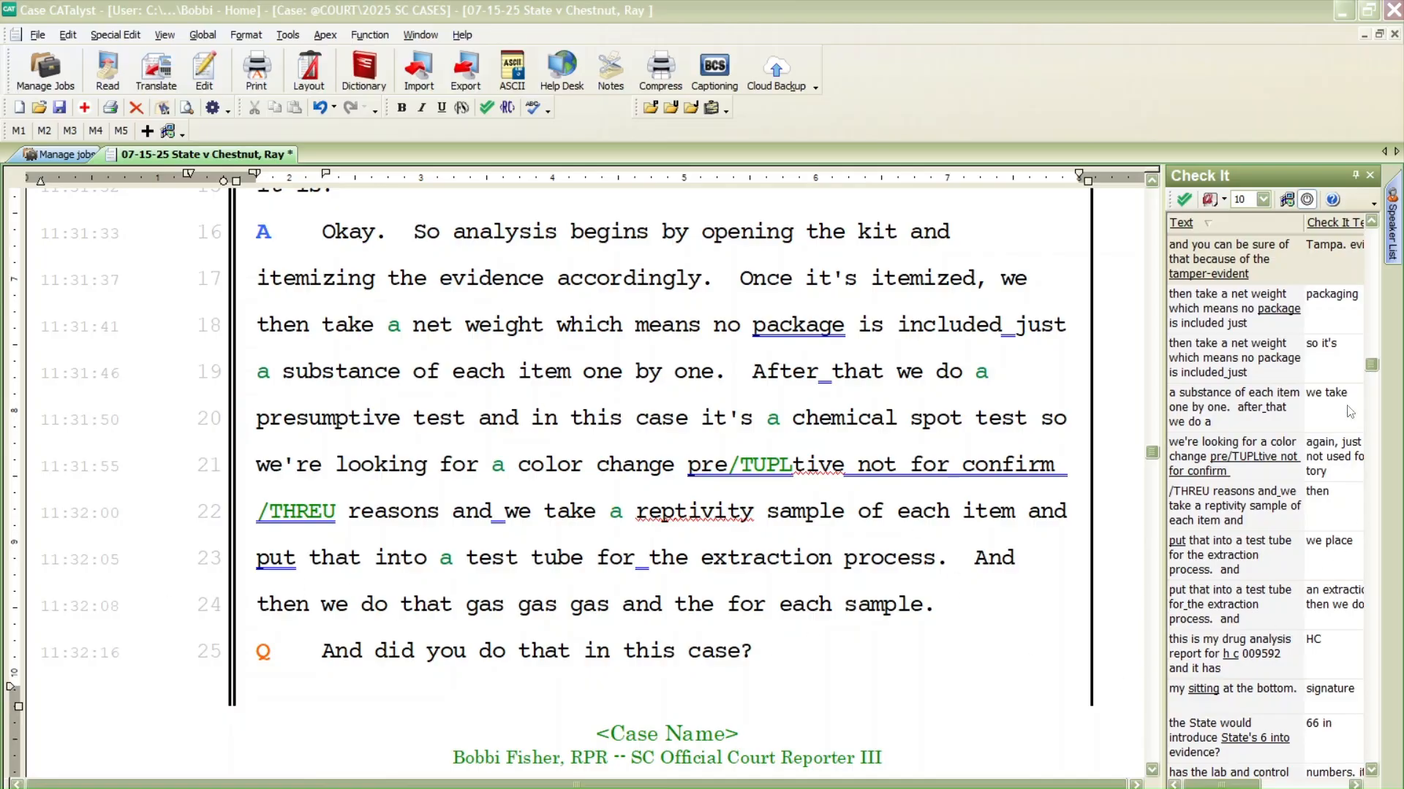
left_click(706, 280)
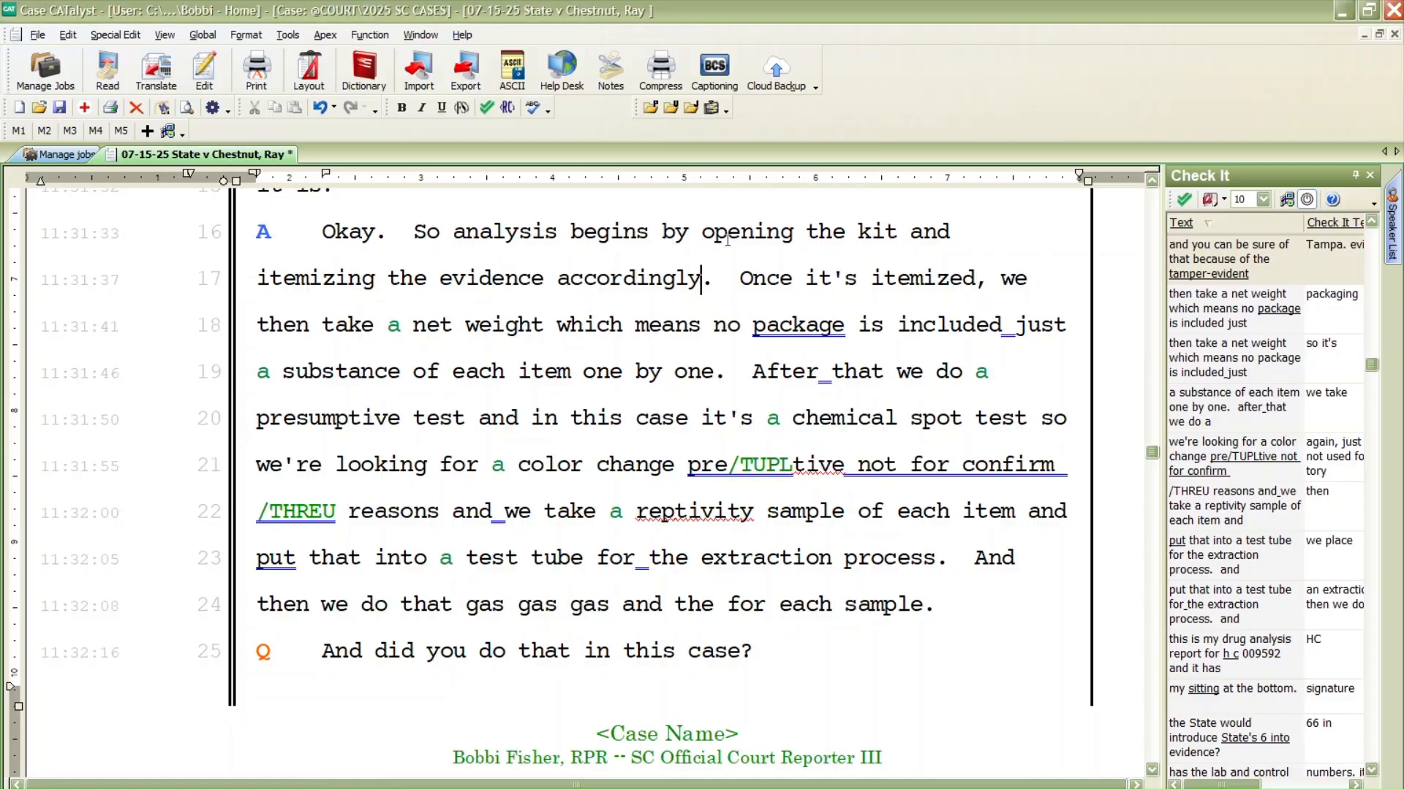
scroll(727, 241, "up", 1)
key("ctrl+Right")
key("ctrl+Right")
key("ctrl+Right")
key("ctrl+Right")
key("ctrl+Right")
key("ctrl+Right")
key("ctrl+Right")
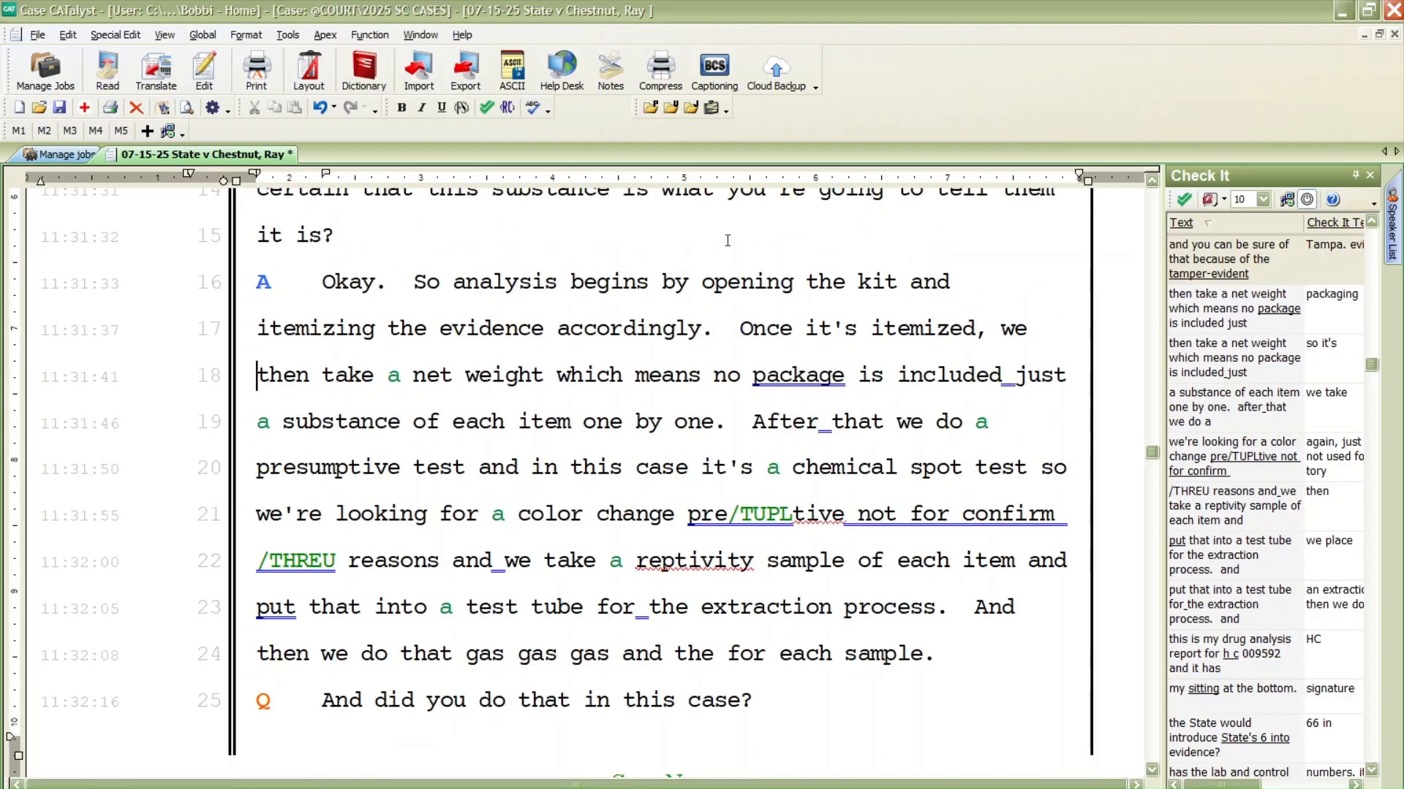
key("ctrl+Right")
key("ctrl+Right")
key("ctrl+Right")
type(",")
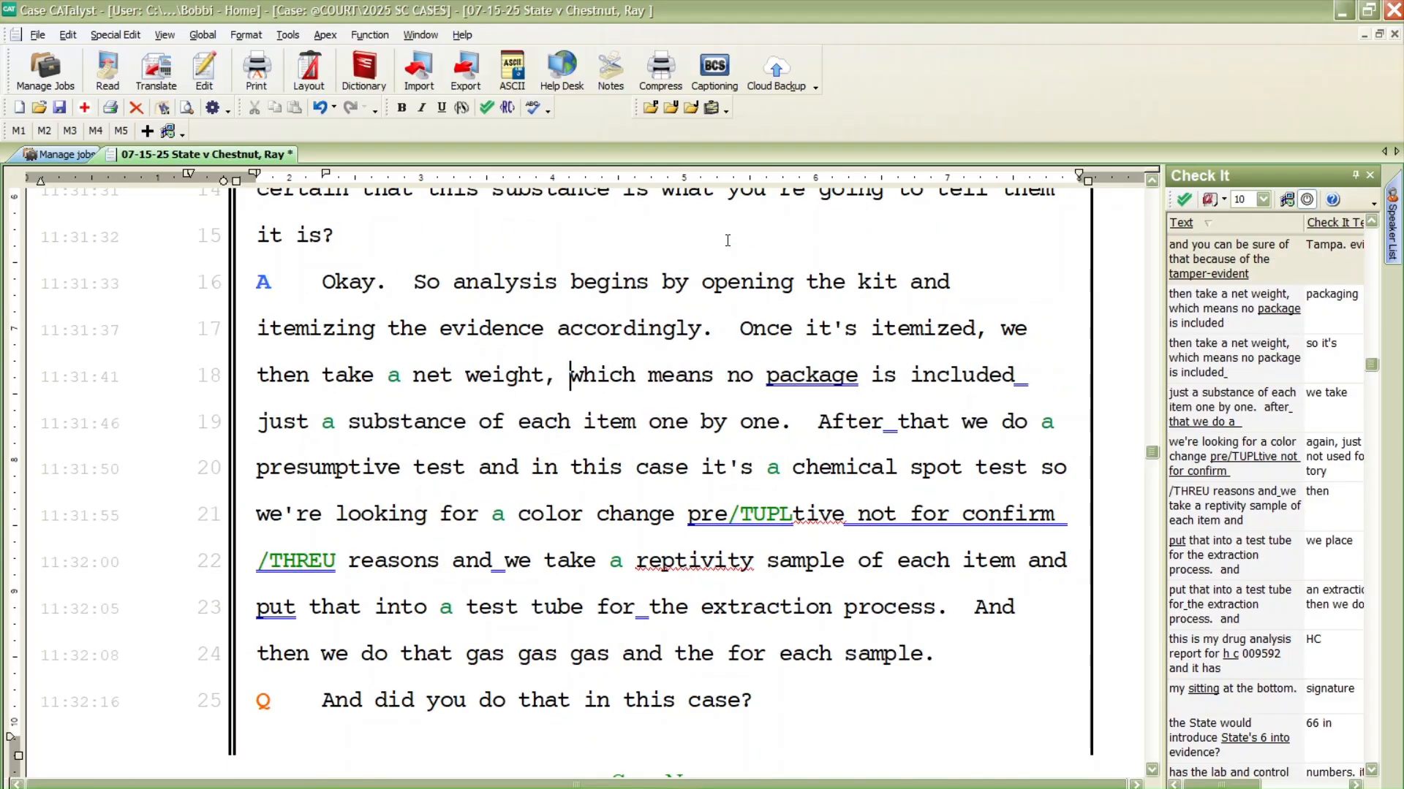
Accept the Check It suggestion that replaces "package" with "packaging" on line 18
key("ctrl+Right")
key("ctrl+Right")
key("ctrl+Right")
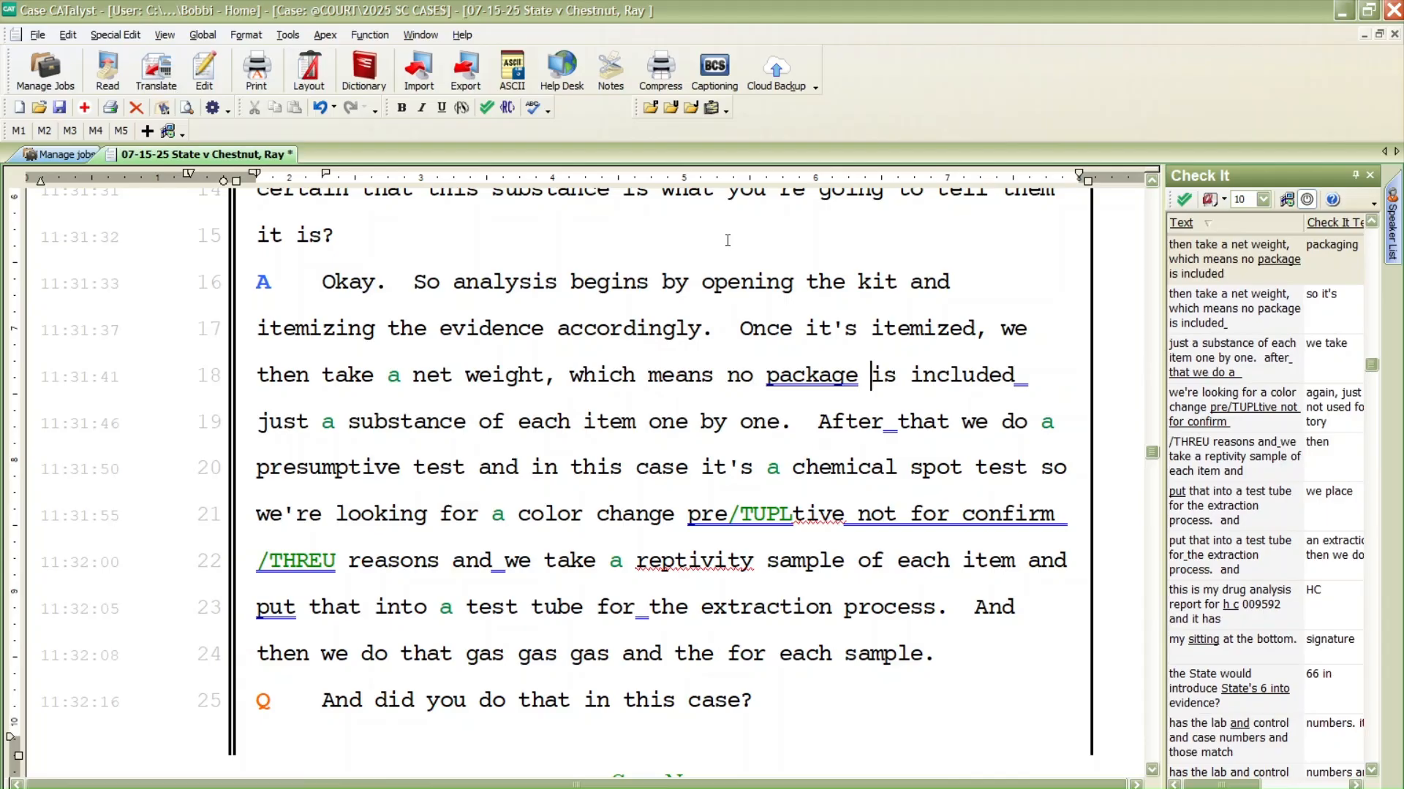
key("Left")
key("Right")
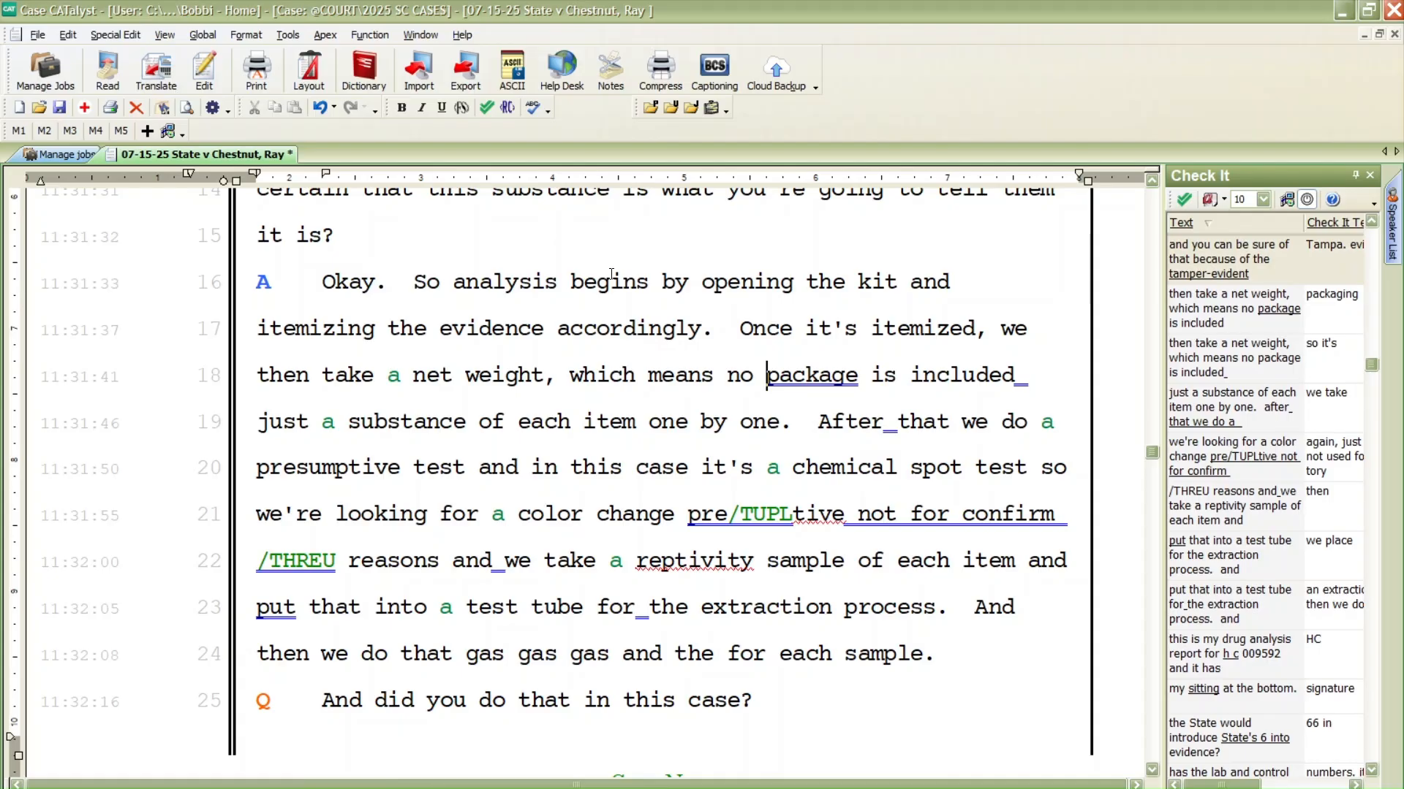
key("F7")
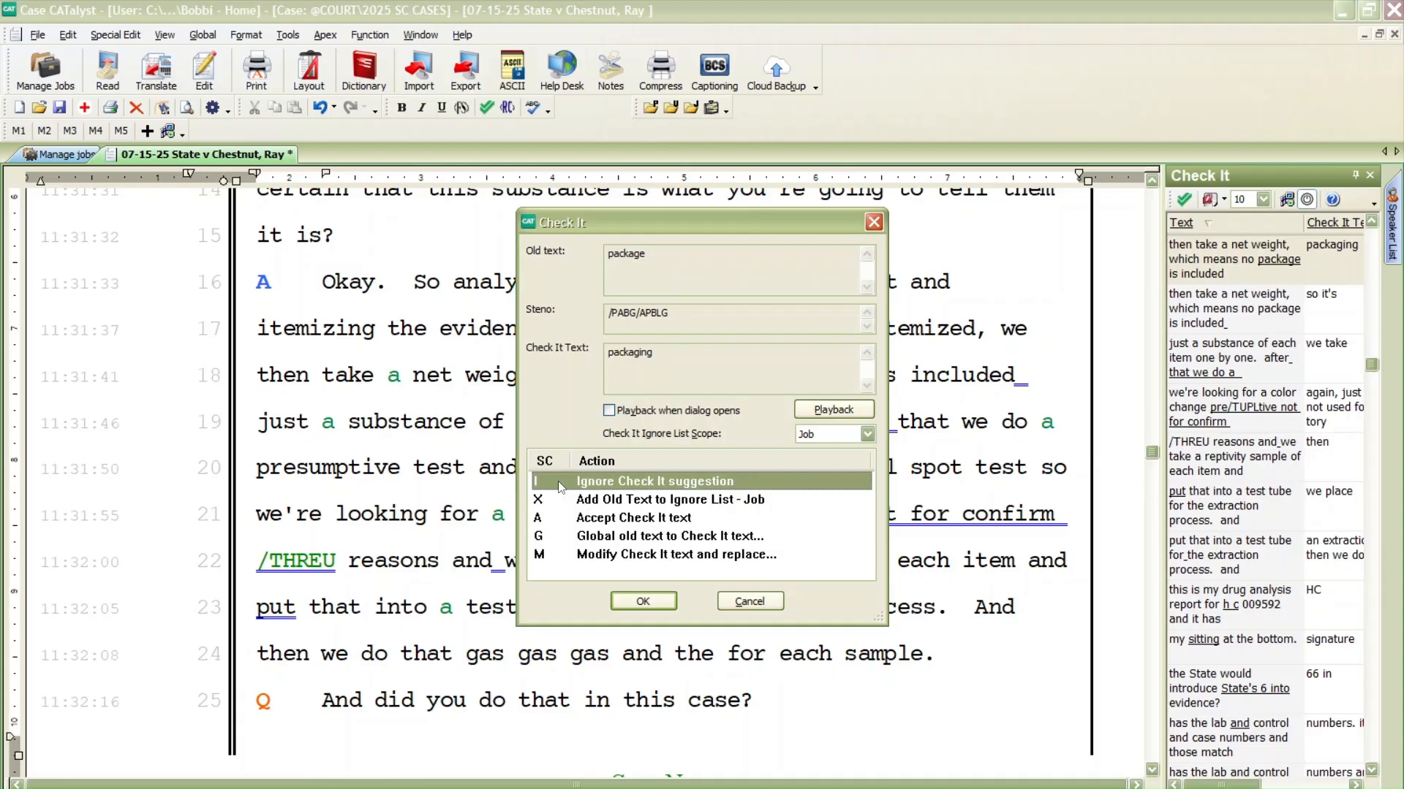
key("a")
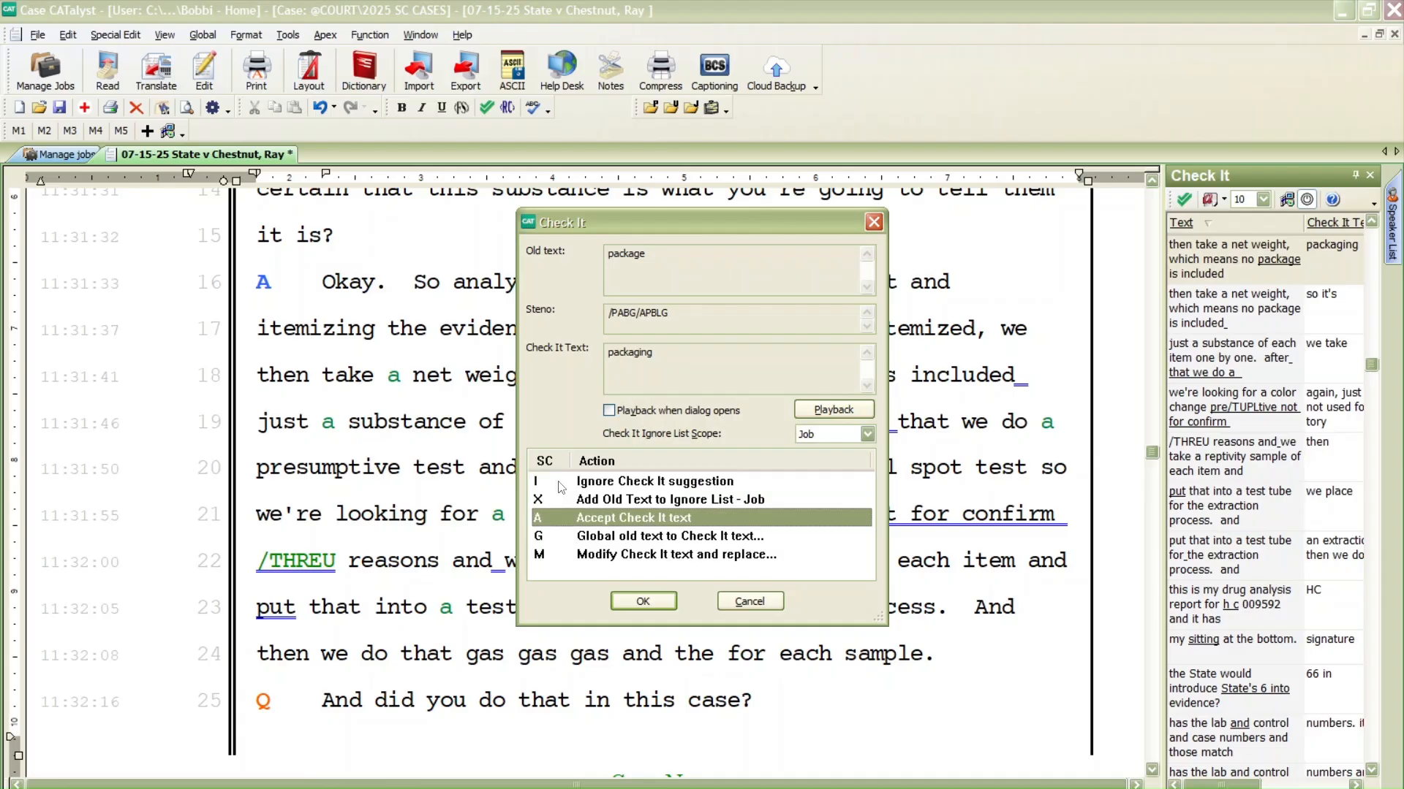
key("Return")
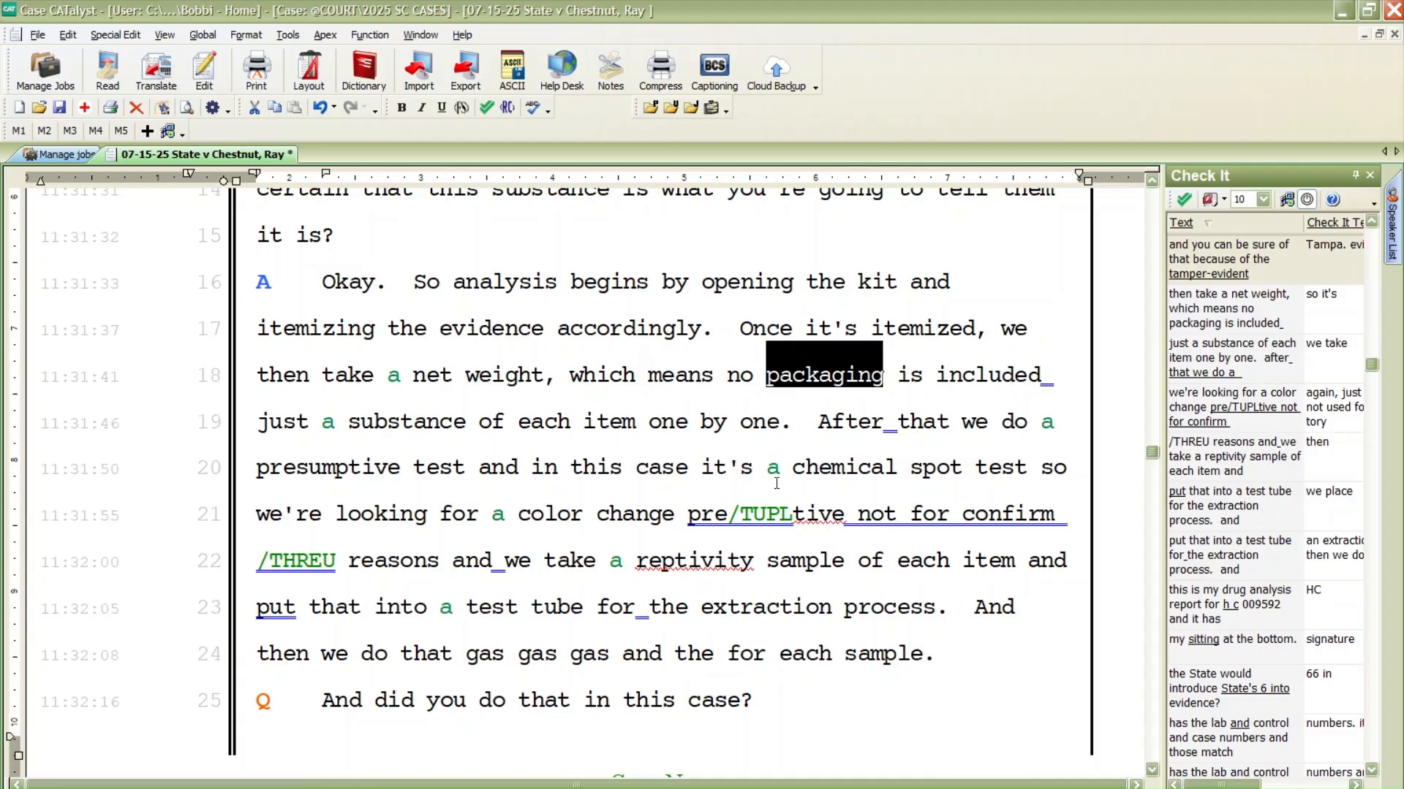
left_click(890, 357)
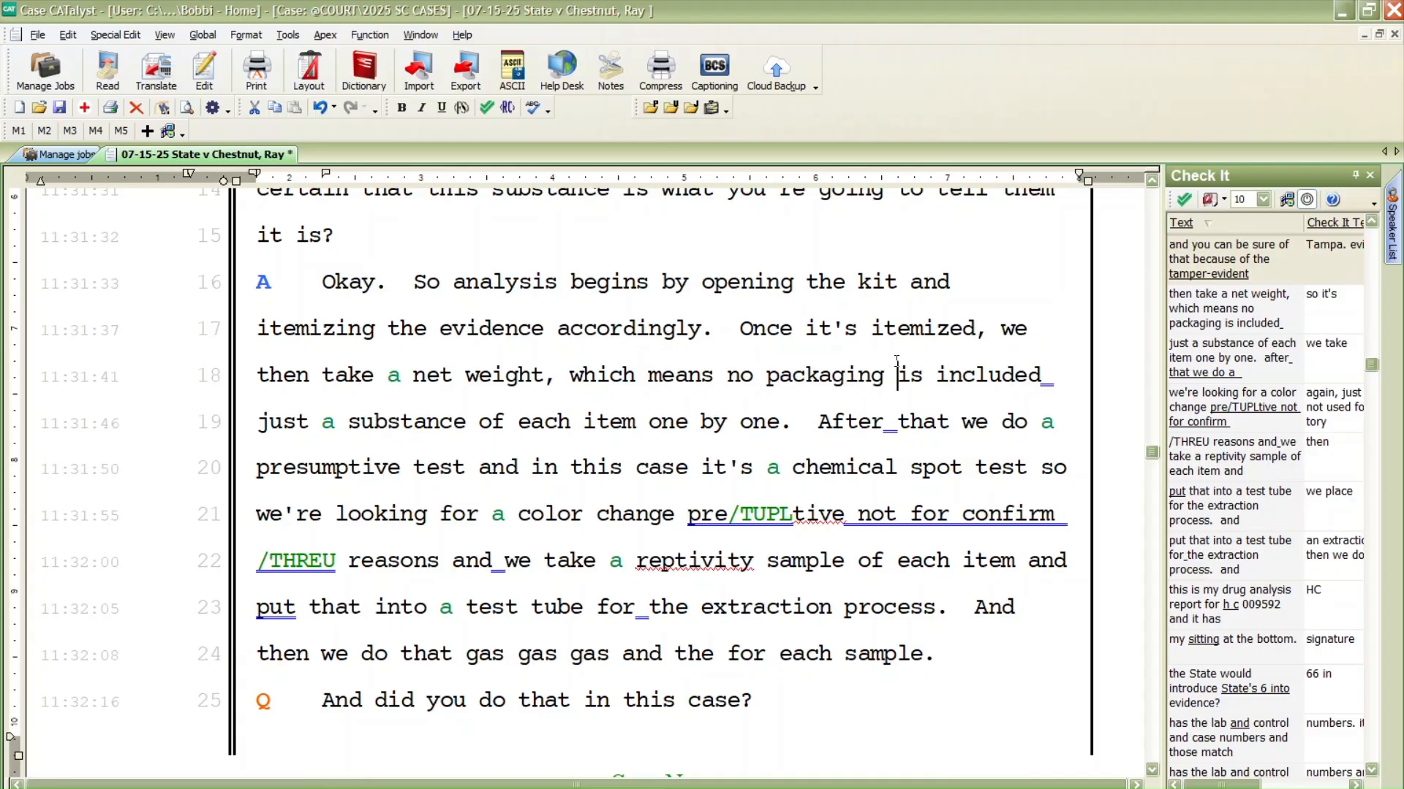
Accept the Check It suggestion to insert "so it's" between "included" and "just"
left_click(769, 374)
key("ctrl+Right")
key("ctrl+Right")
key("ctrl+Right")
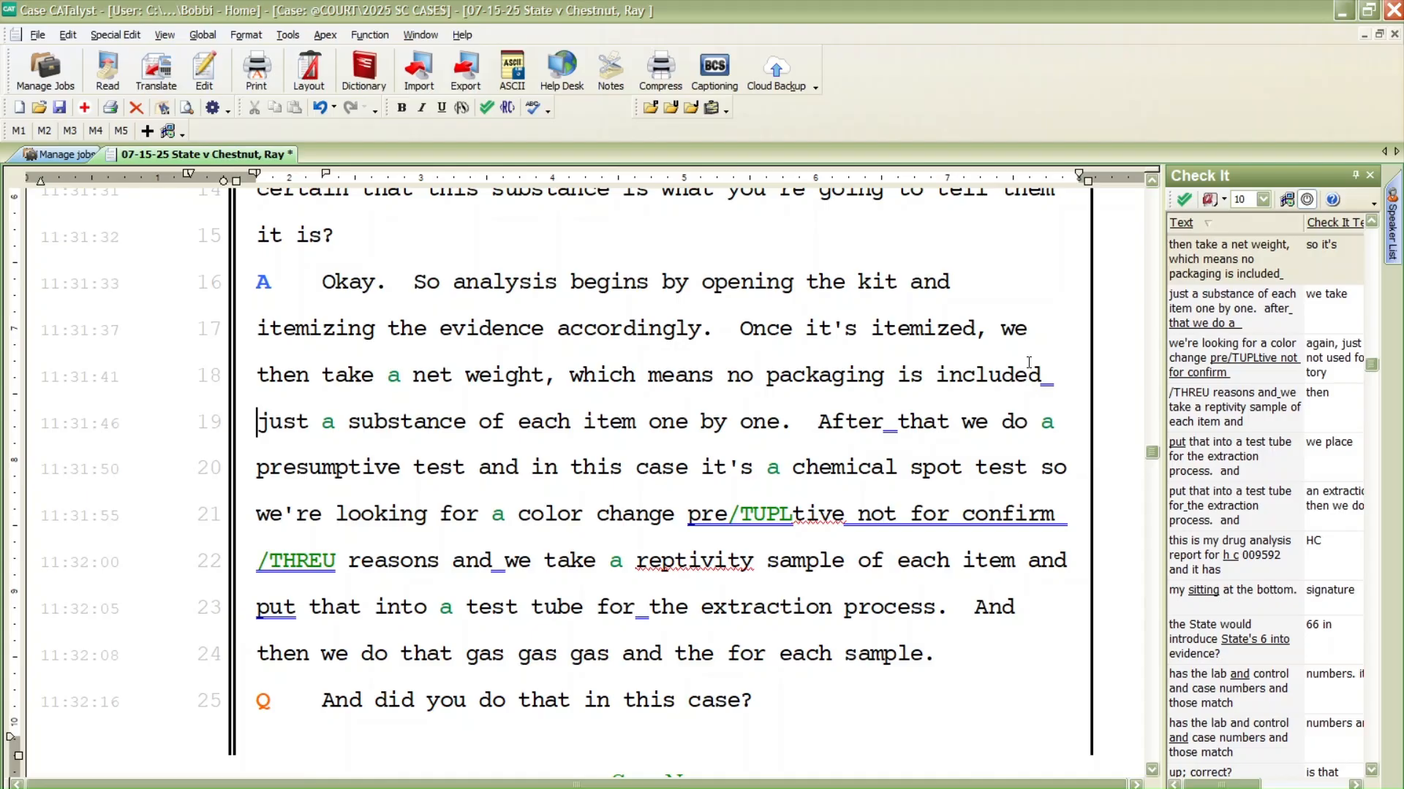
key("ctrl+Left")
key("ctrl+Left")
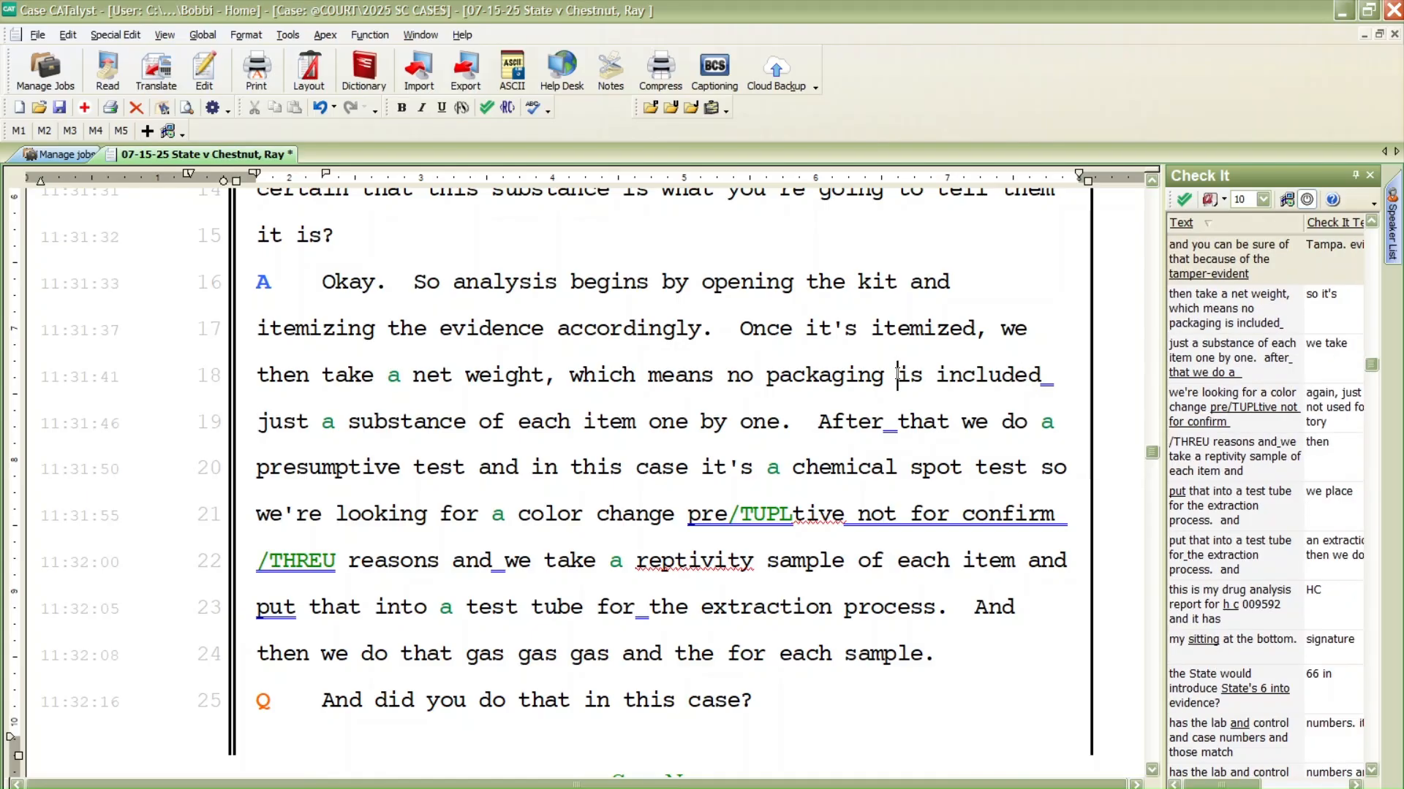
key("slash")
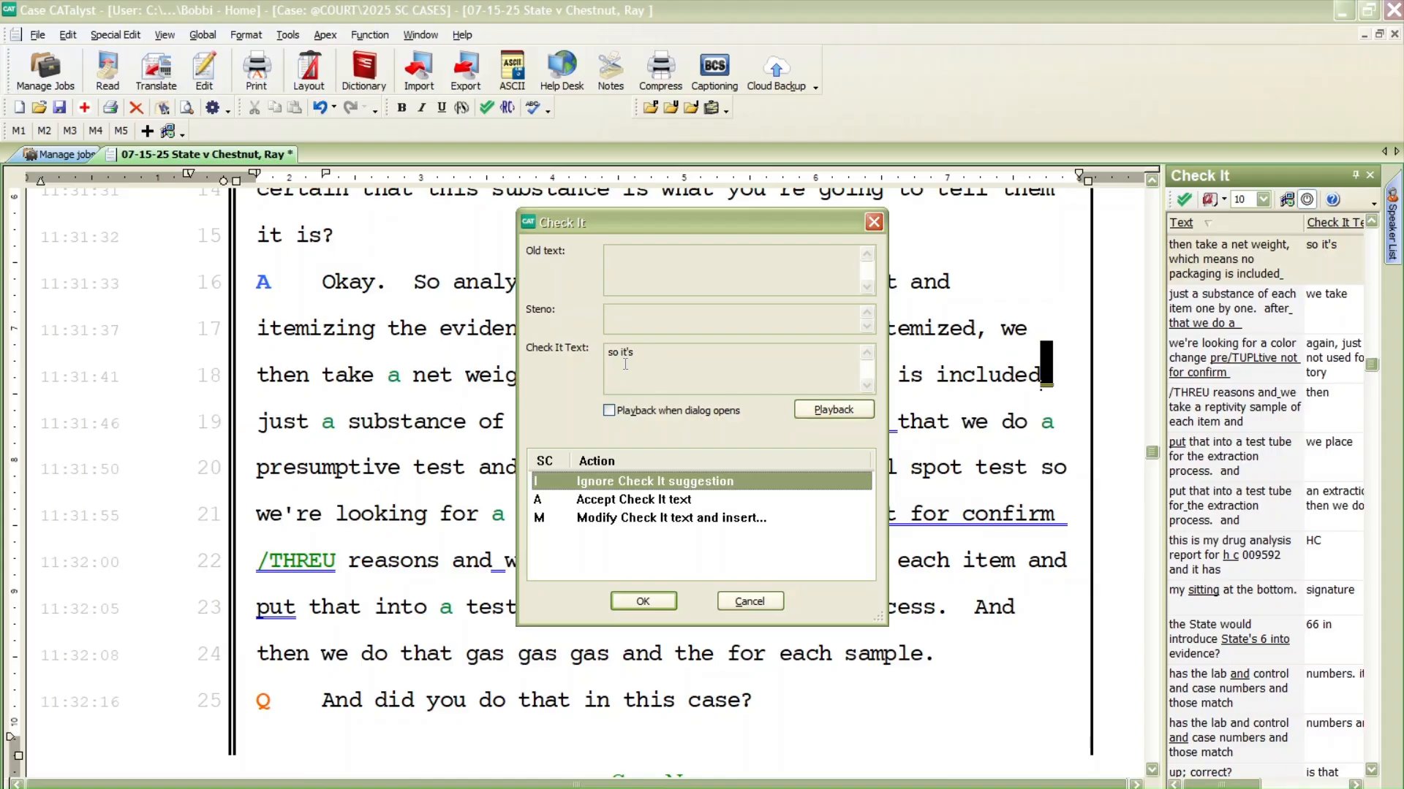
key("Down")
key("Return")
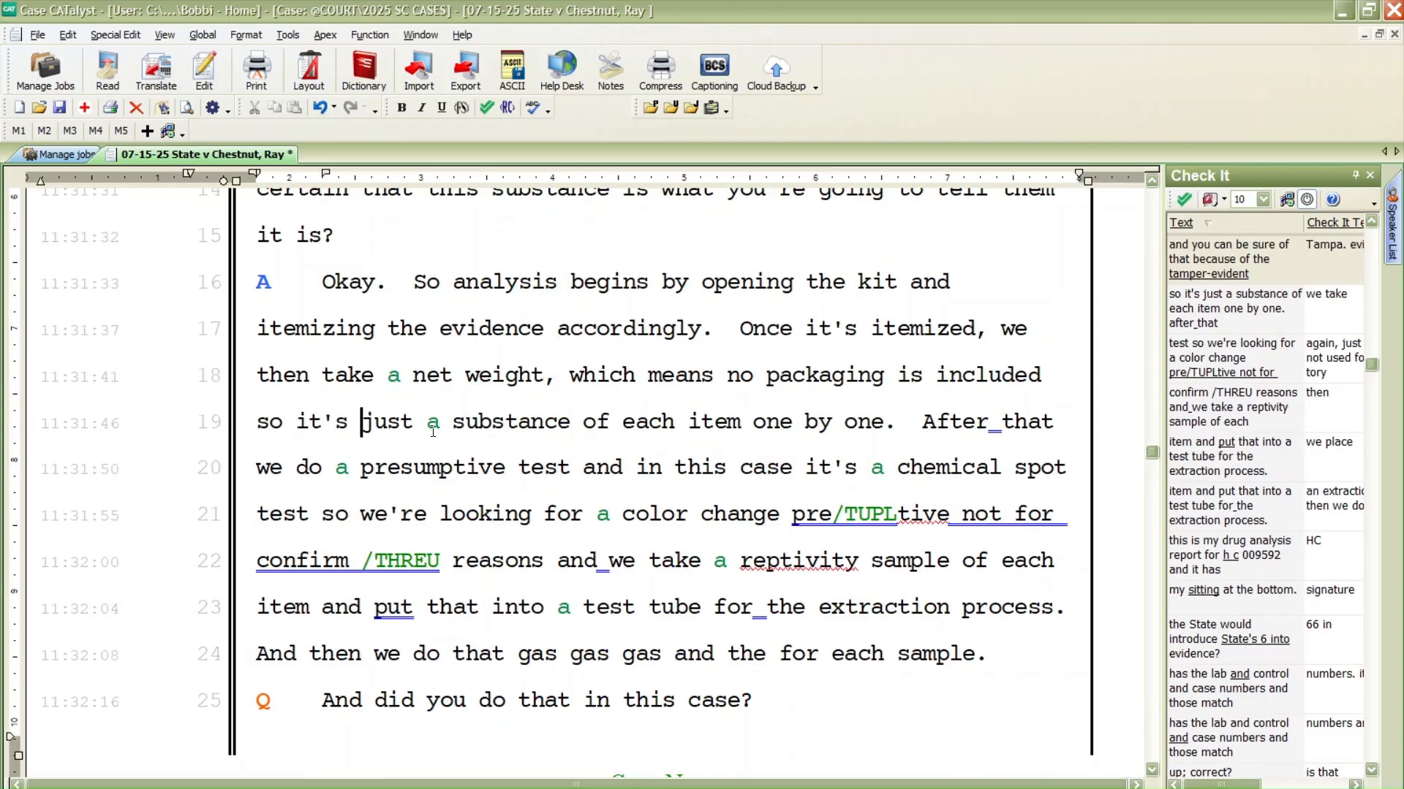
Accept the Check It suggestion to insert "we take" between "After" and "that"
key("ctrl+Right")
key("ctrl+Right")
key("ctrl+Right")
key("ctrl+Right")
key("ctrl+Right")
key("ctrl+Right")
key("ctrl+Right")
key("ctrl+Right")
key("ctrl+Right")
key("ctrl+Right")
key("ctrl+Right")
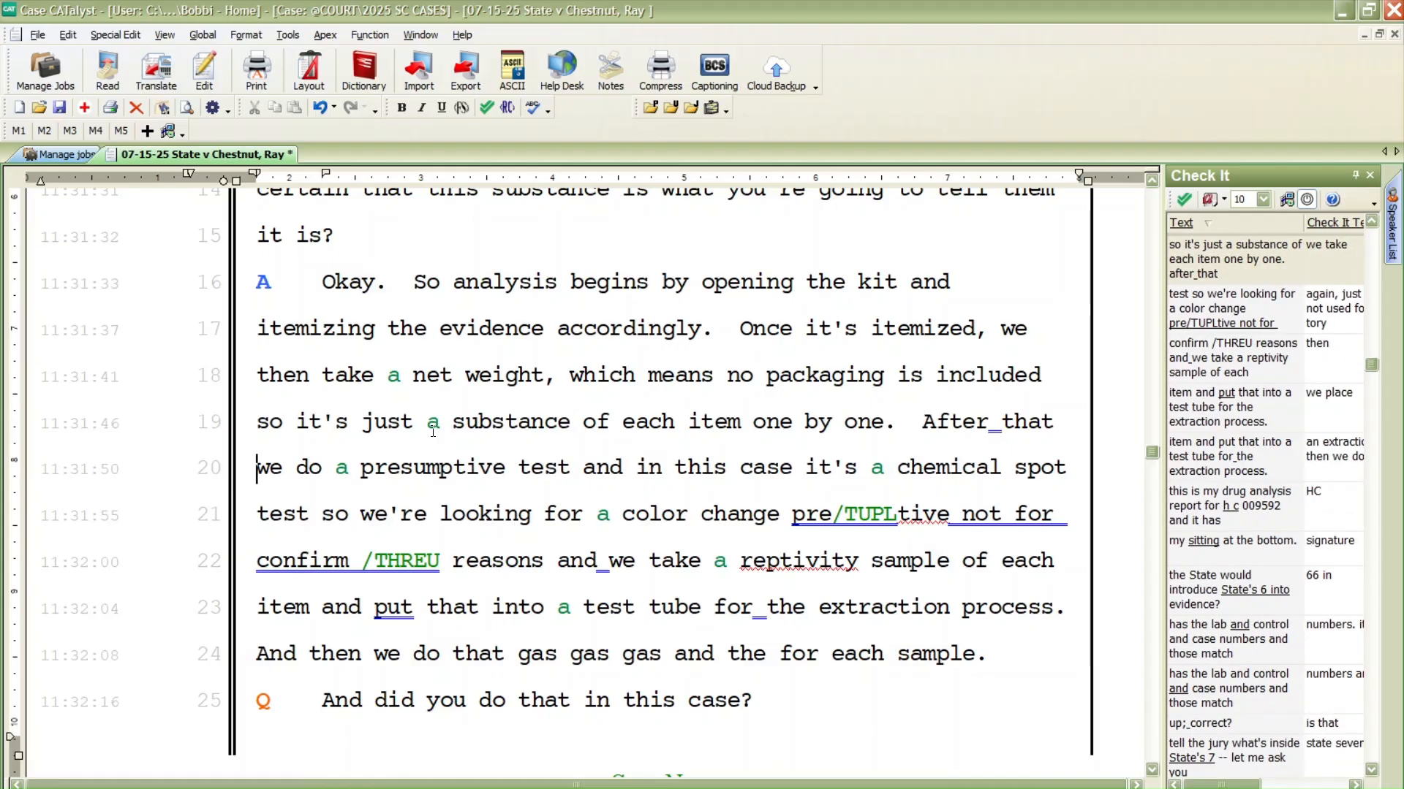
key("Left")
key("ctrl+Left")
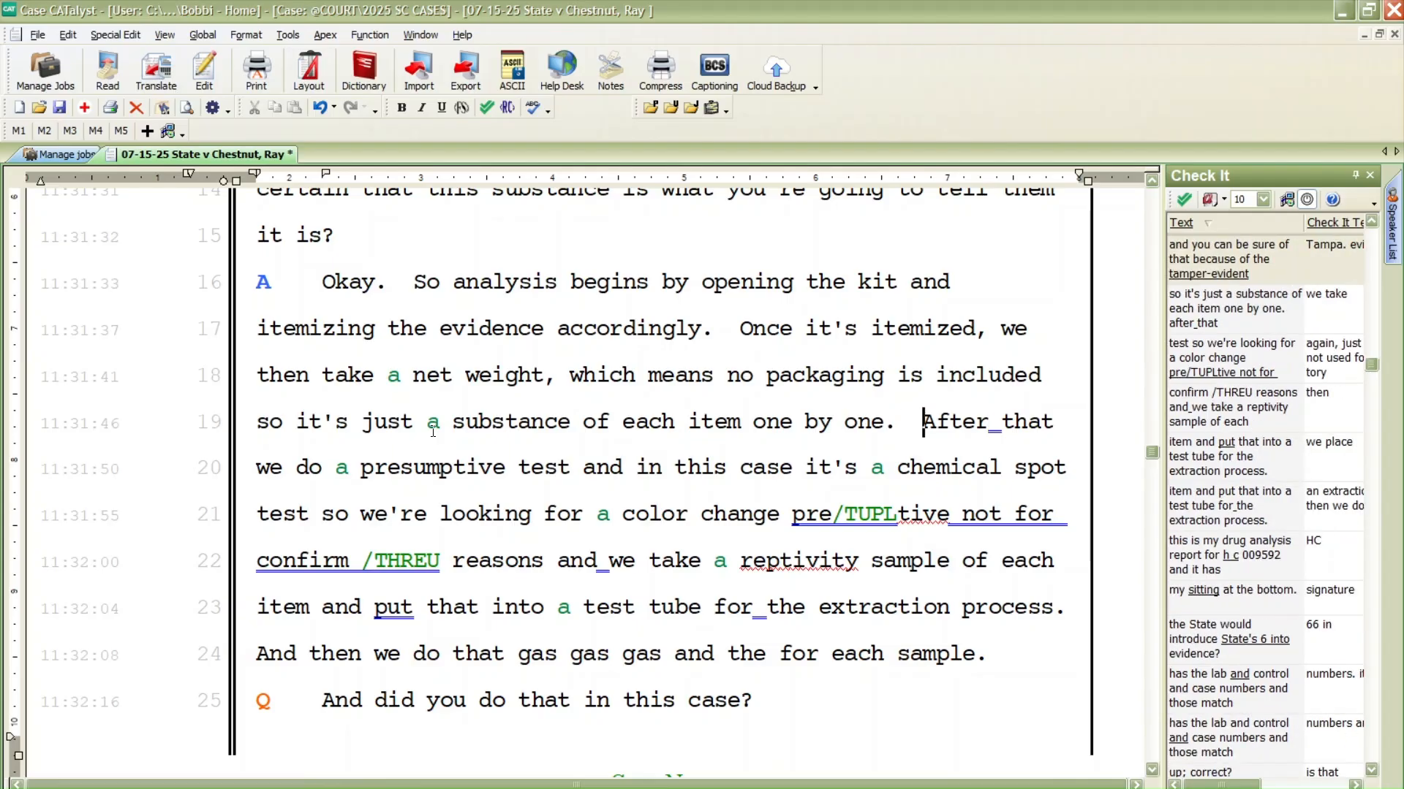
key("F7")
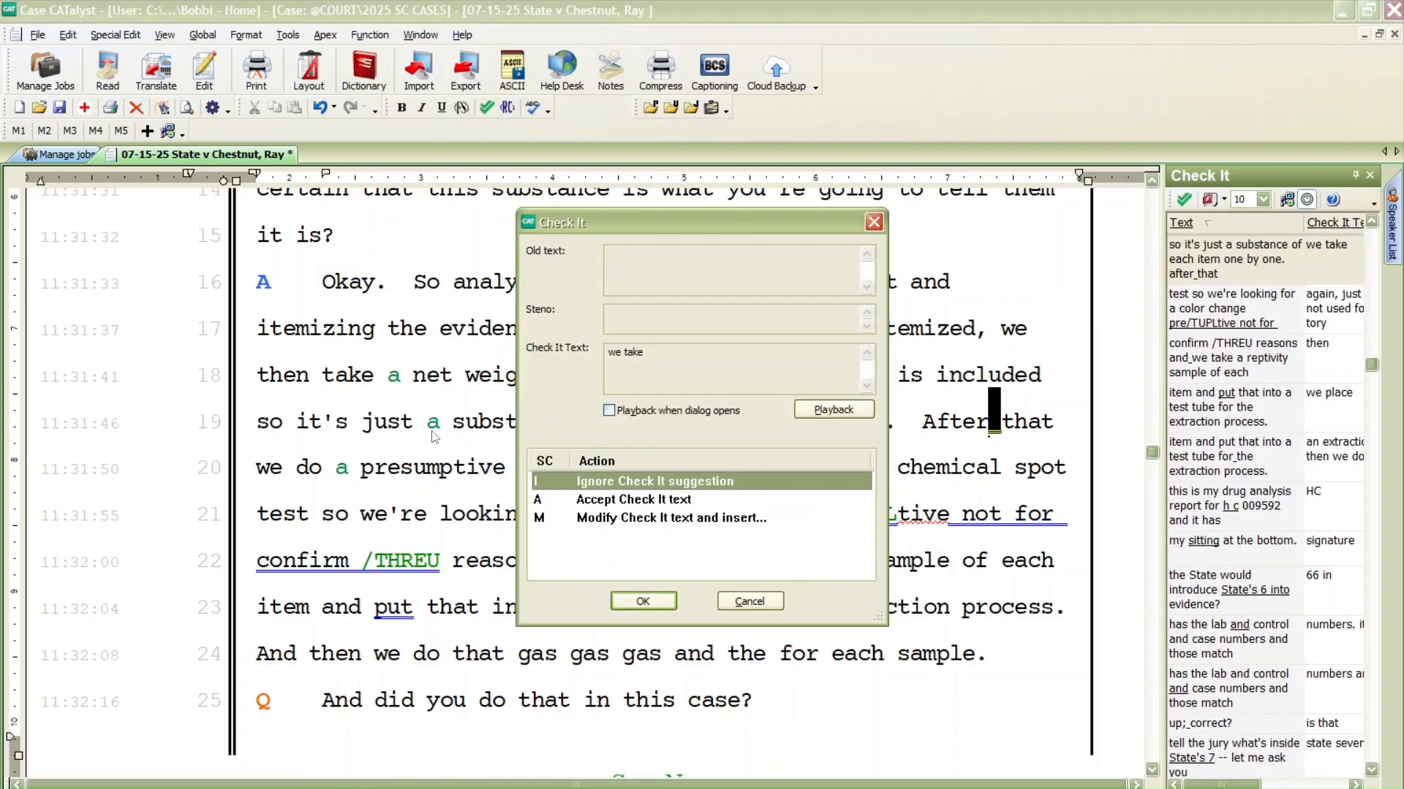
key("Down")
key("Return")
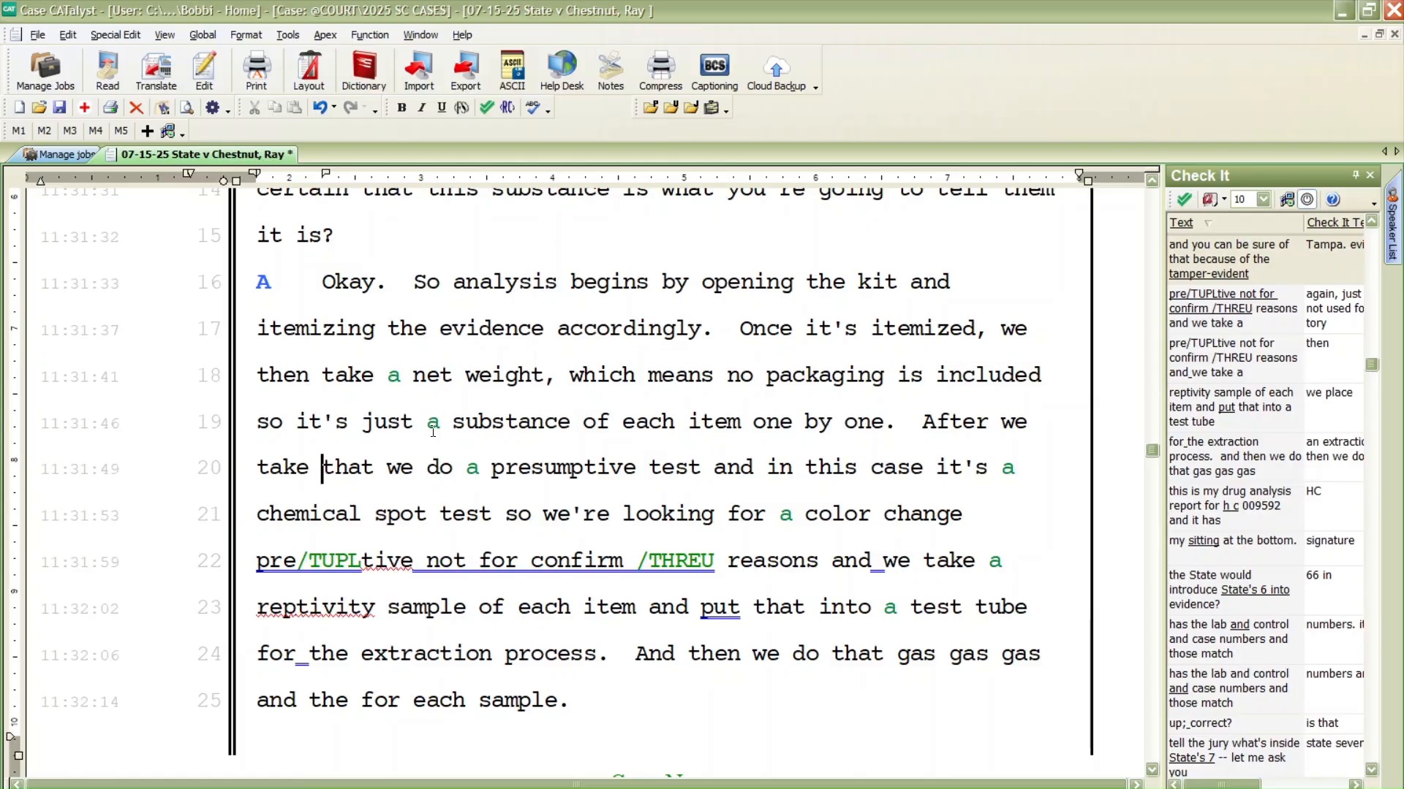
Insert "net weight," after "After we take that" on line 20
key("ctrl+Right")
type("net wie")
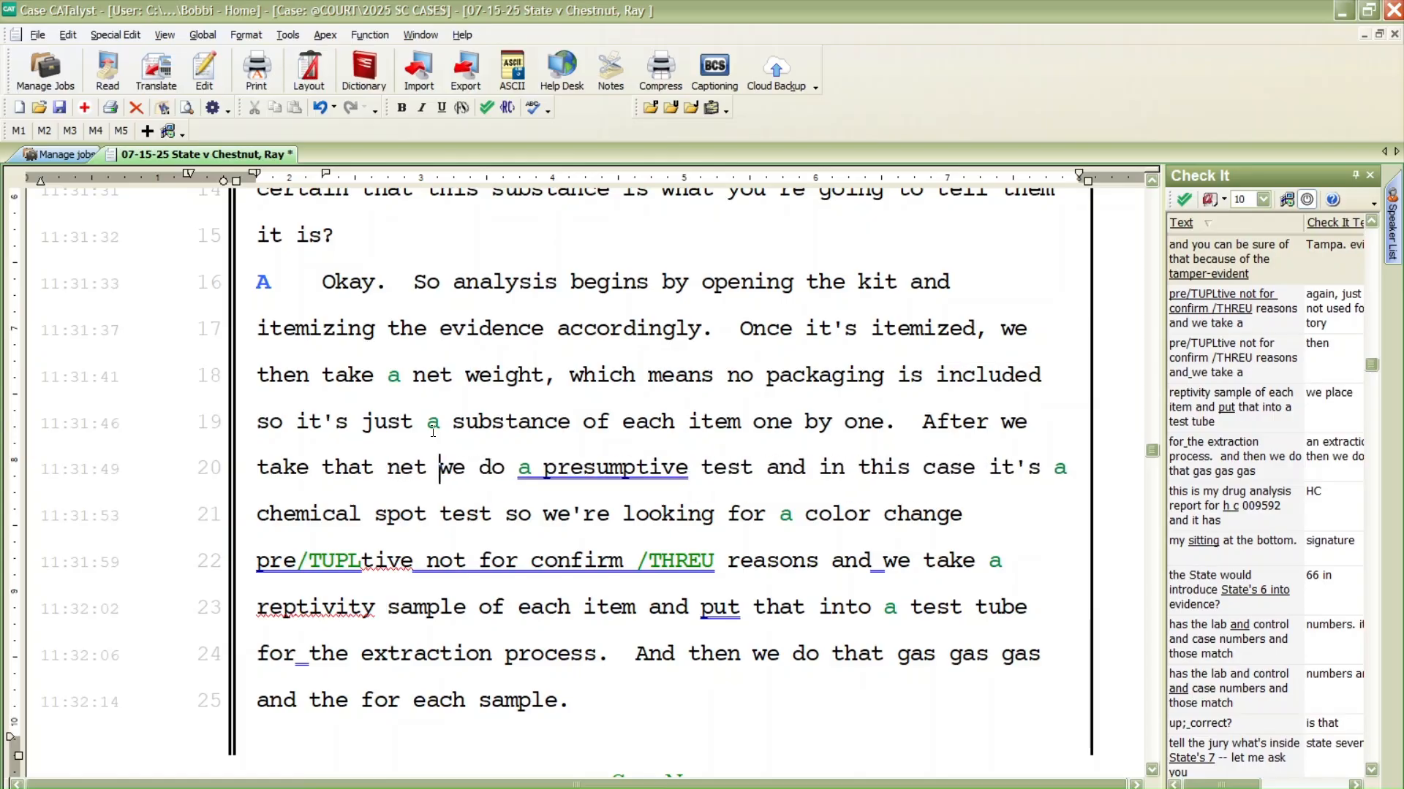
key("BackSpace")
key("BackSpace")
type("eight")
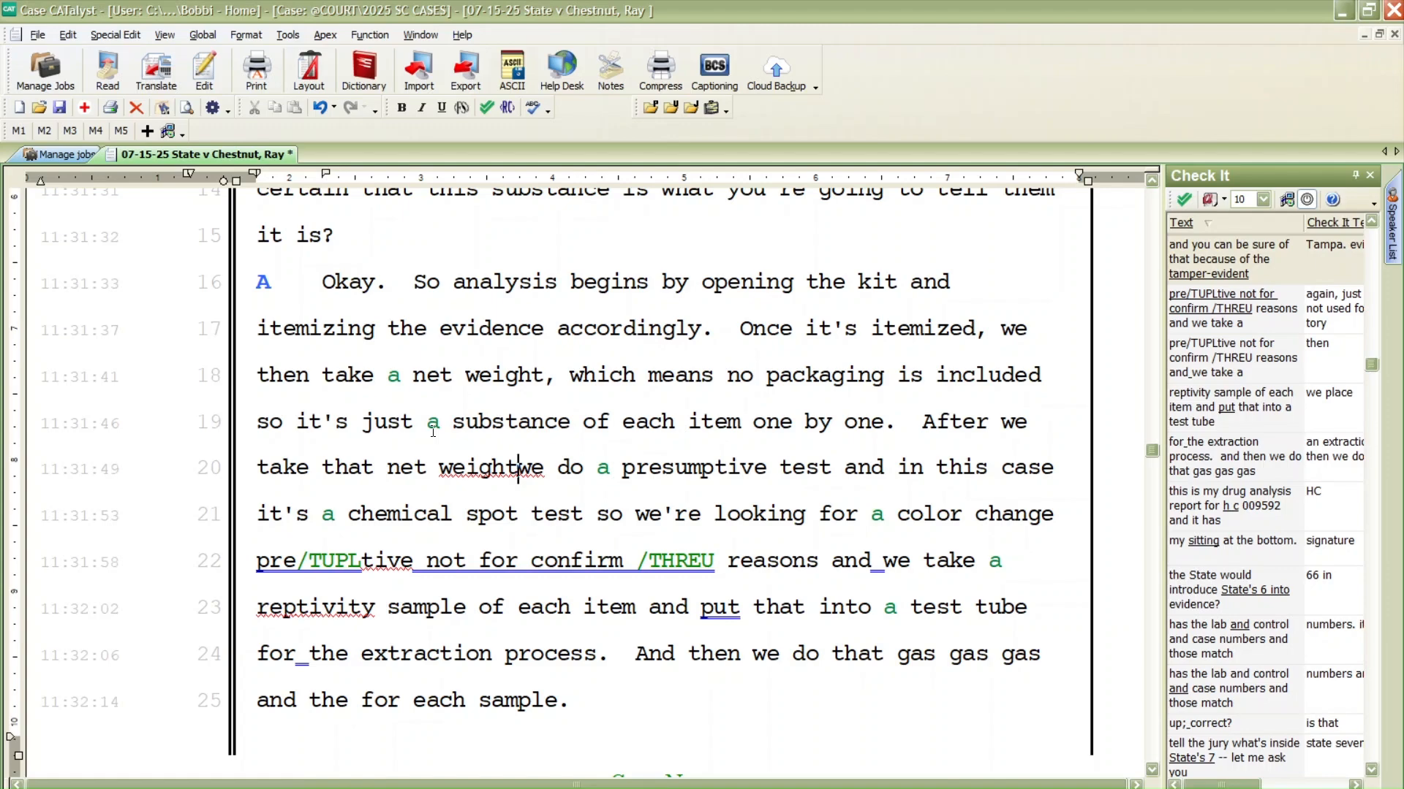
type(",")
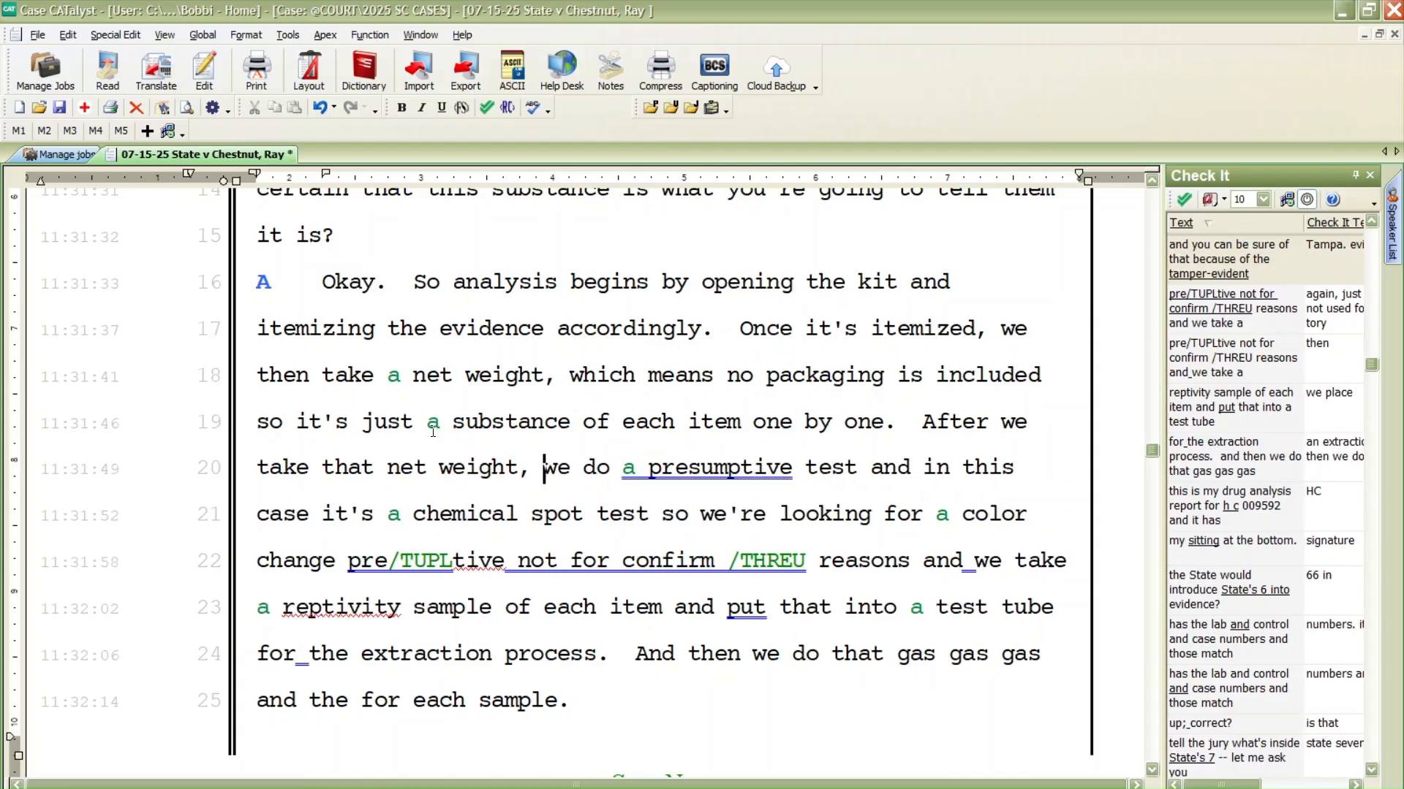
Ignore the Check It suggestion "what we call counted" for "a presumptive" on line 20
key("ctrl+Right")
key("ctrl+Right")
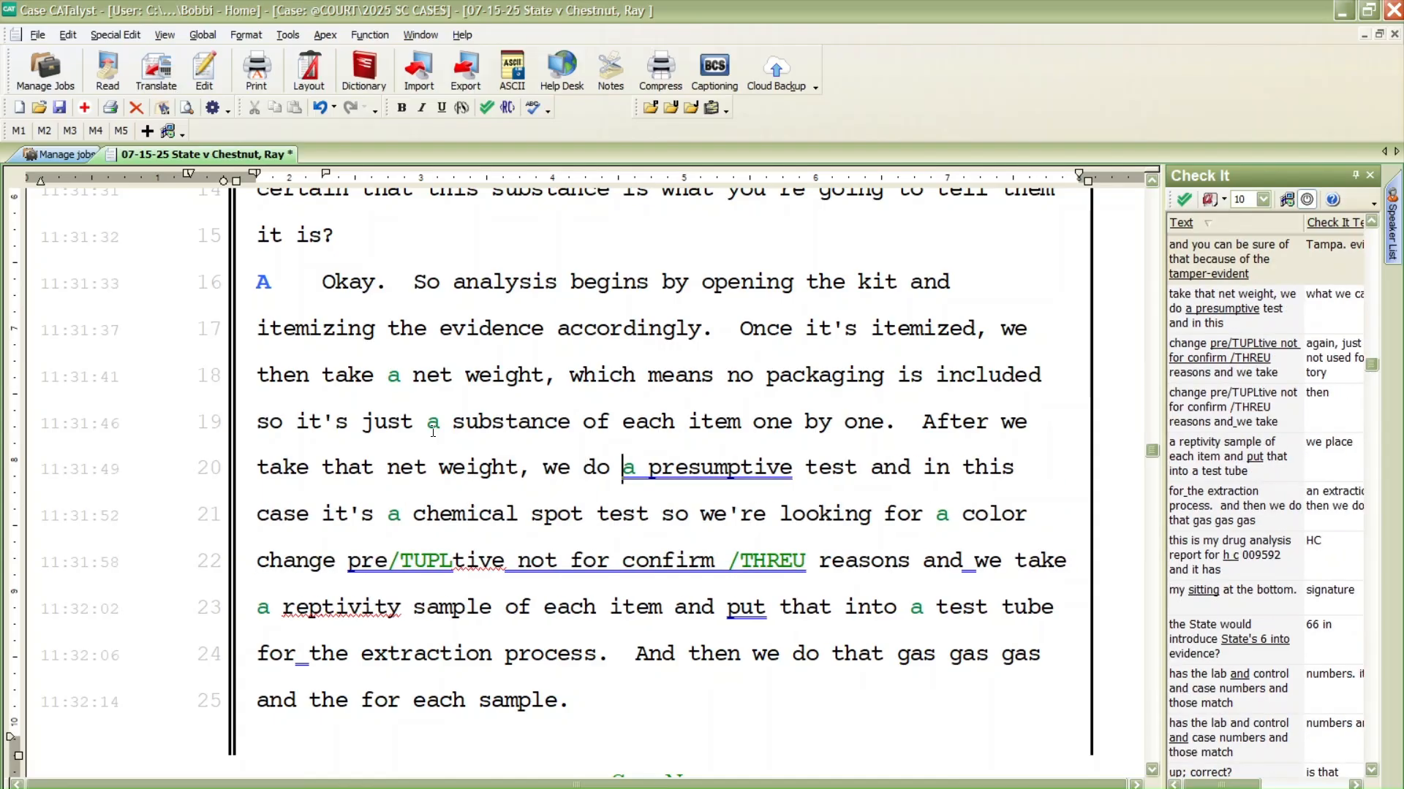
key("Left")
key("Left")
key("Left")
key("Left")
key("Right")
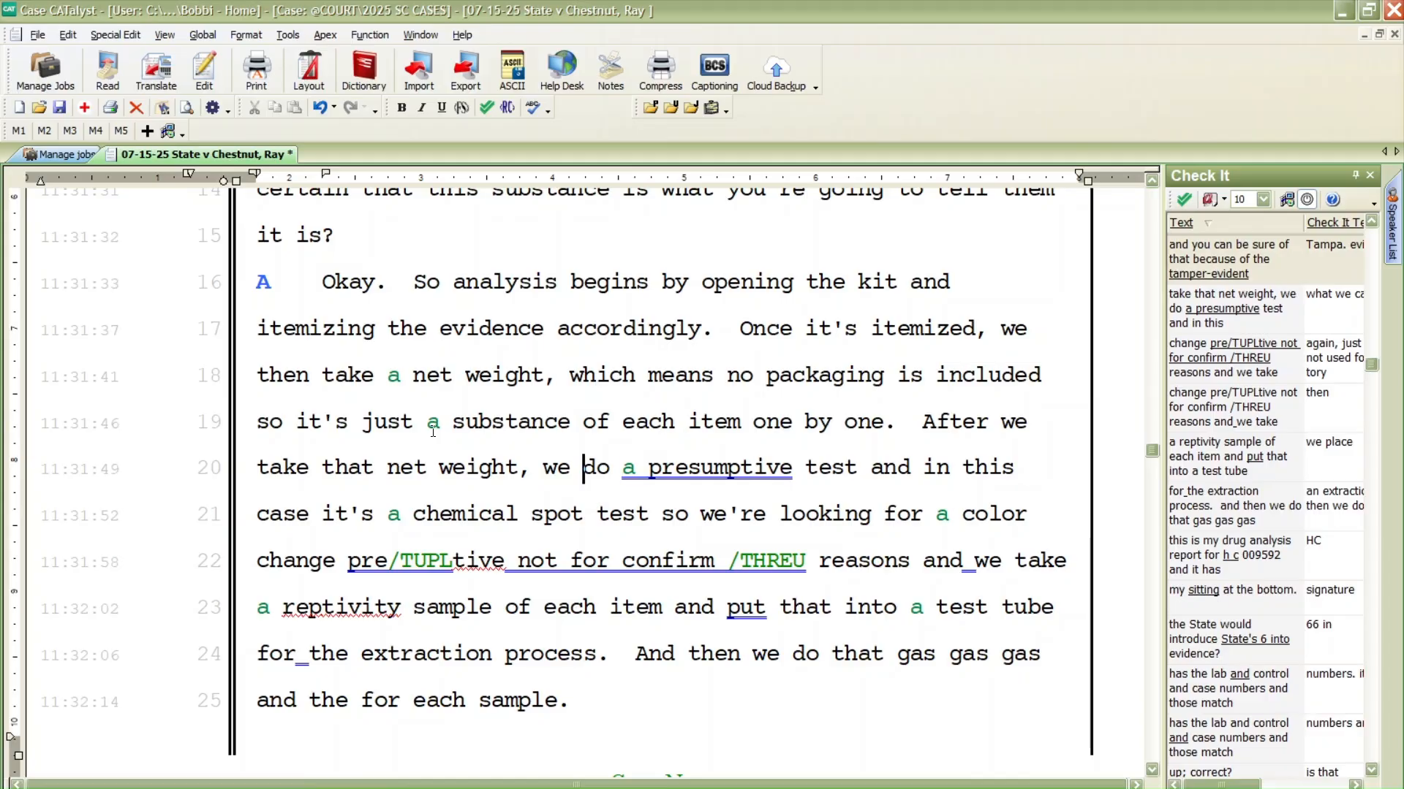
key("F7")
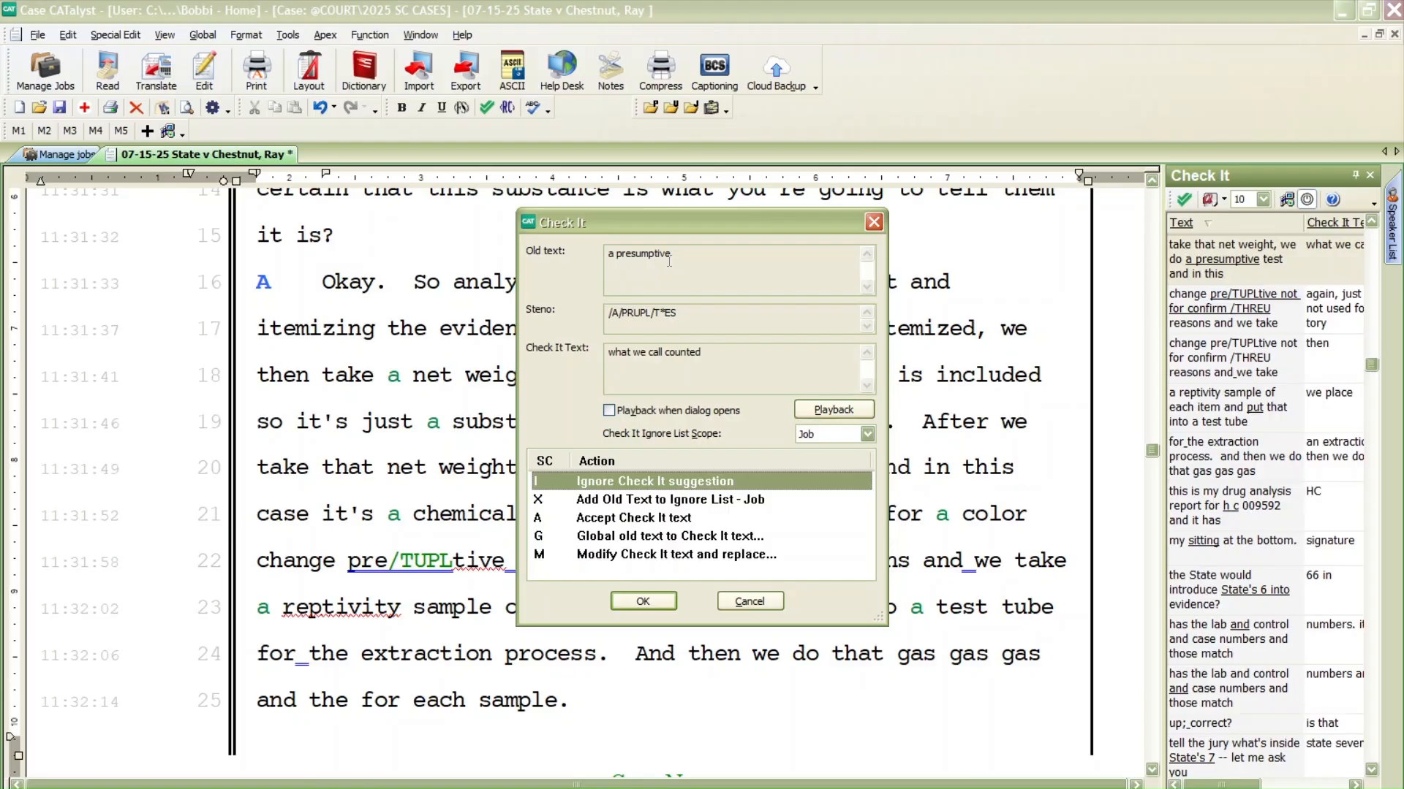
key("Return")
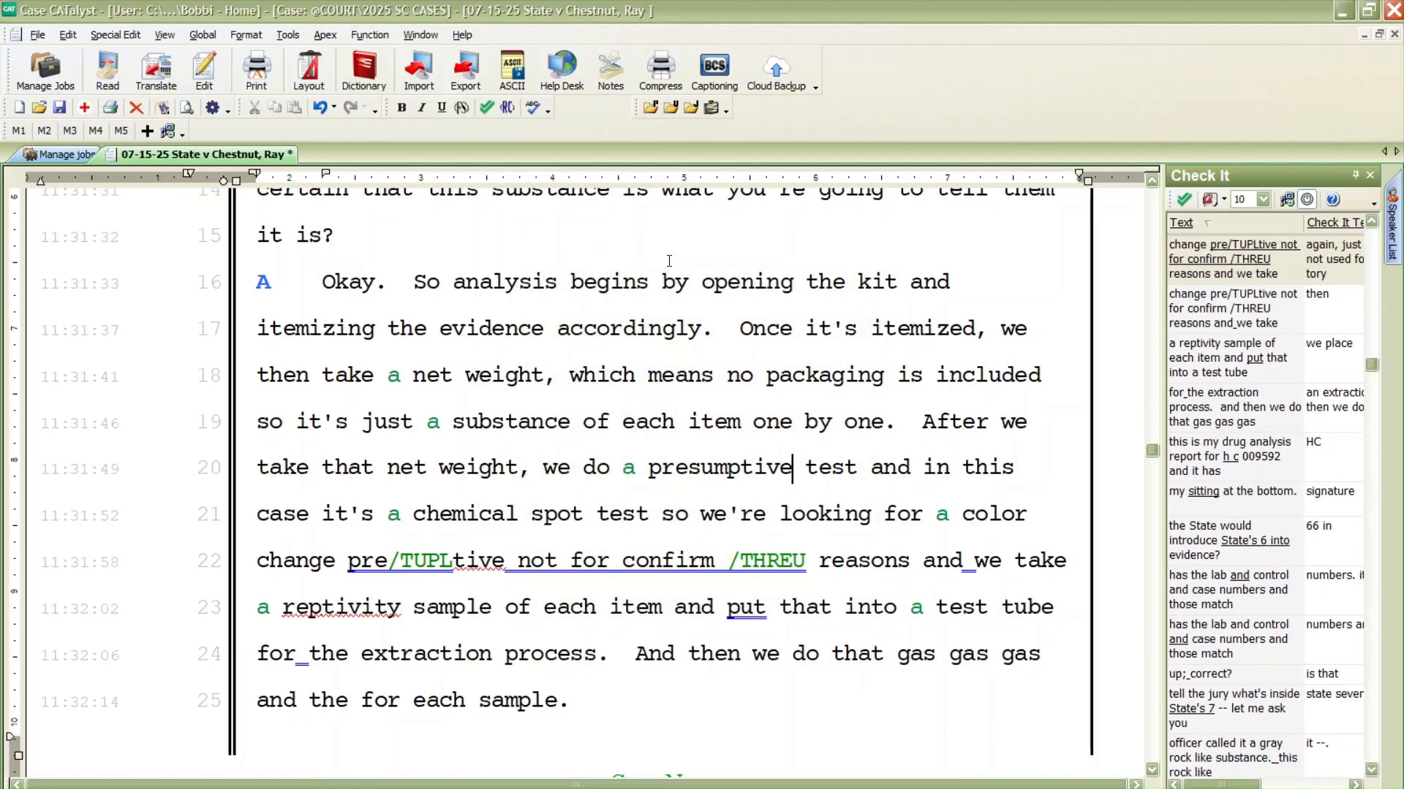
key("ctrl+Left")
key("ctrl+Left")
key("ctrl+Left")
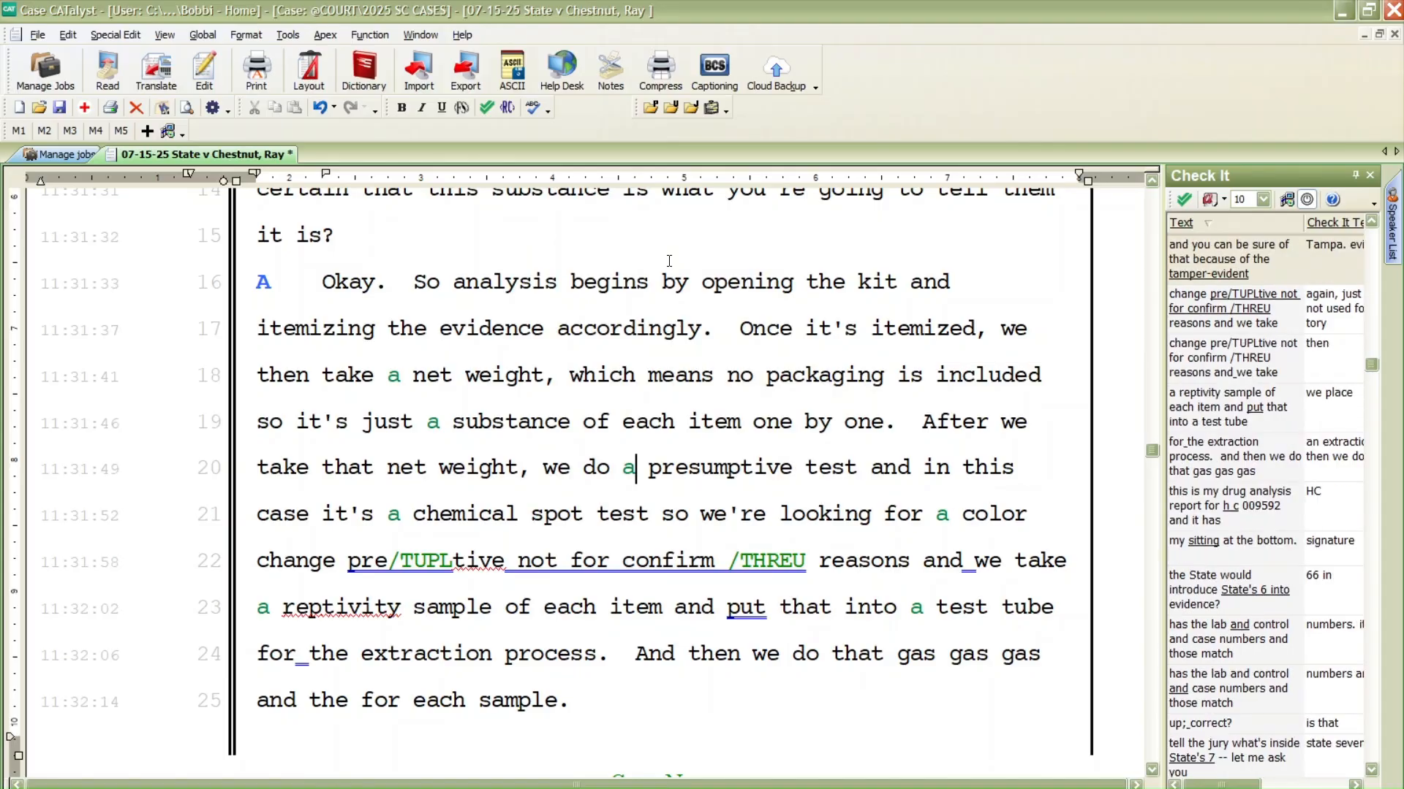
key("Right")
type("what w")
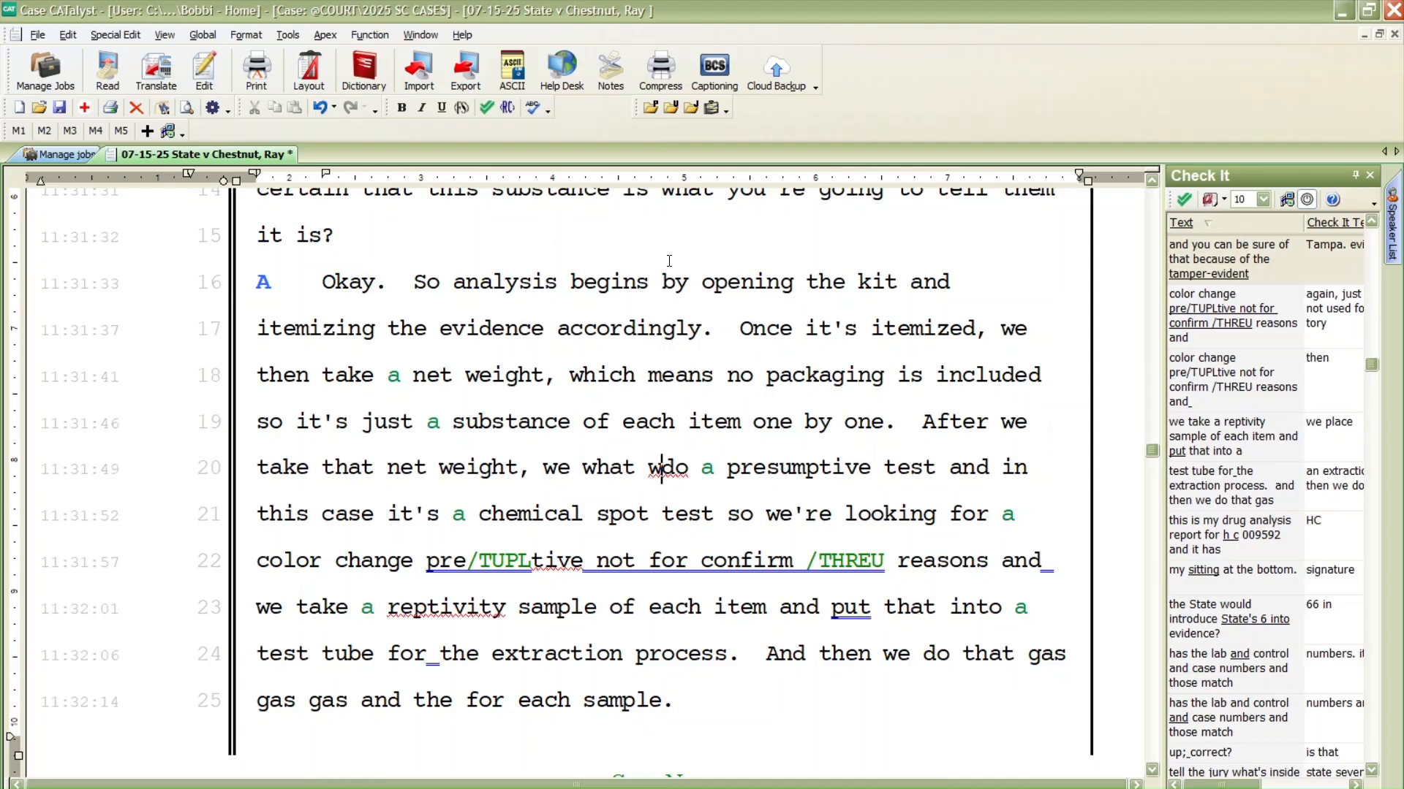
key("BackSpace")
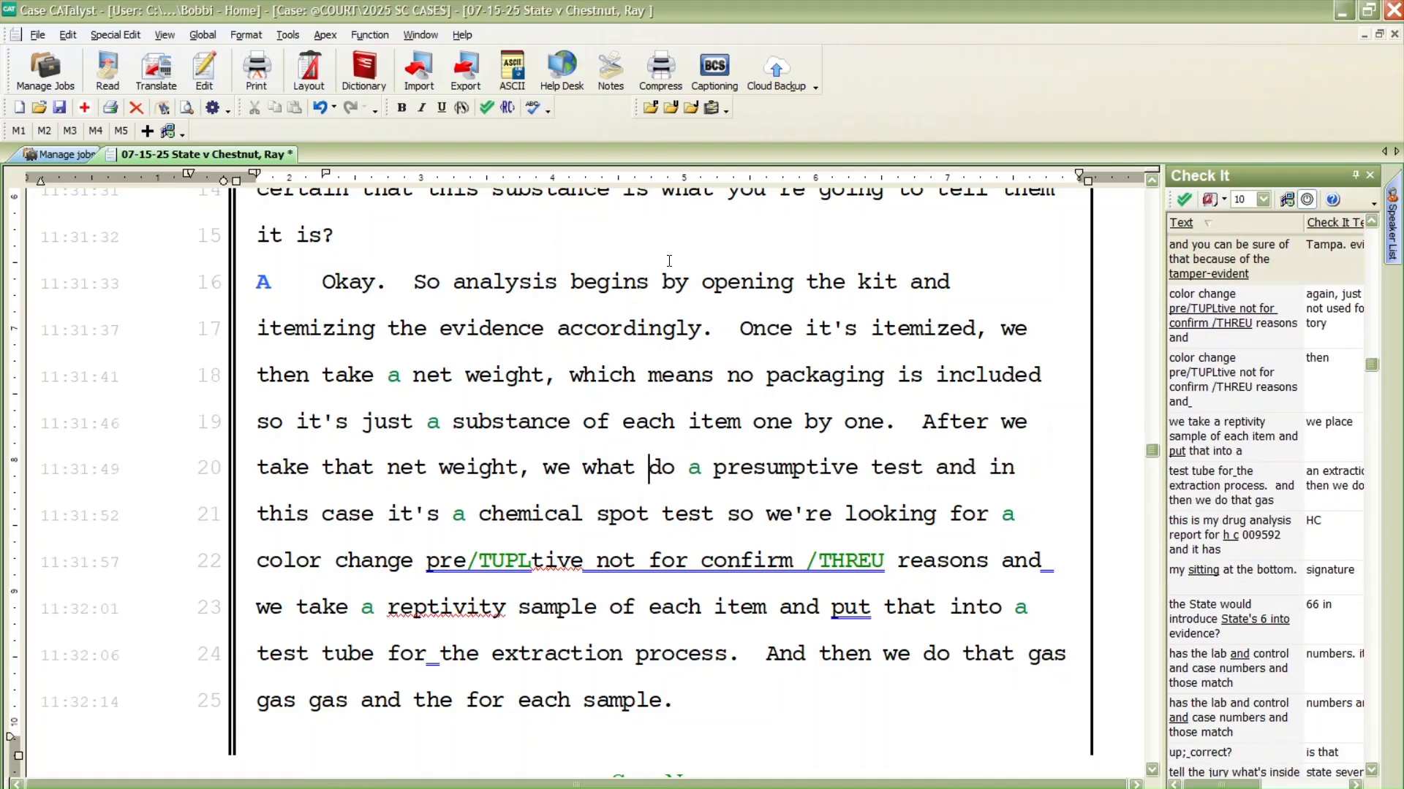
key("BackSpace")
key("BackSpace")
key("BackSpace")
key("BackSpace")
key("BackSpace")
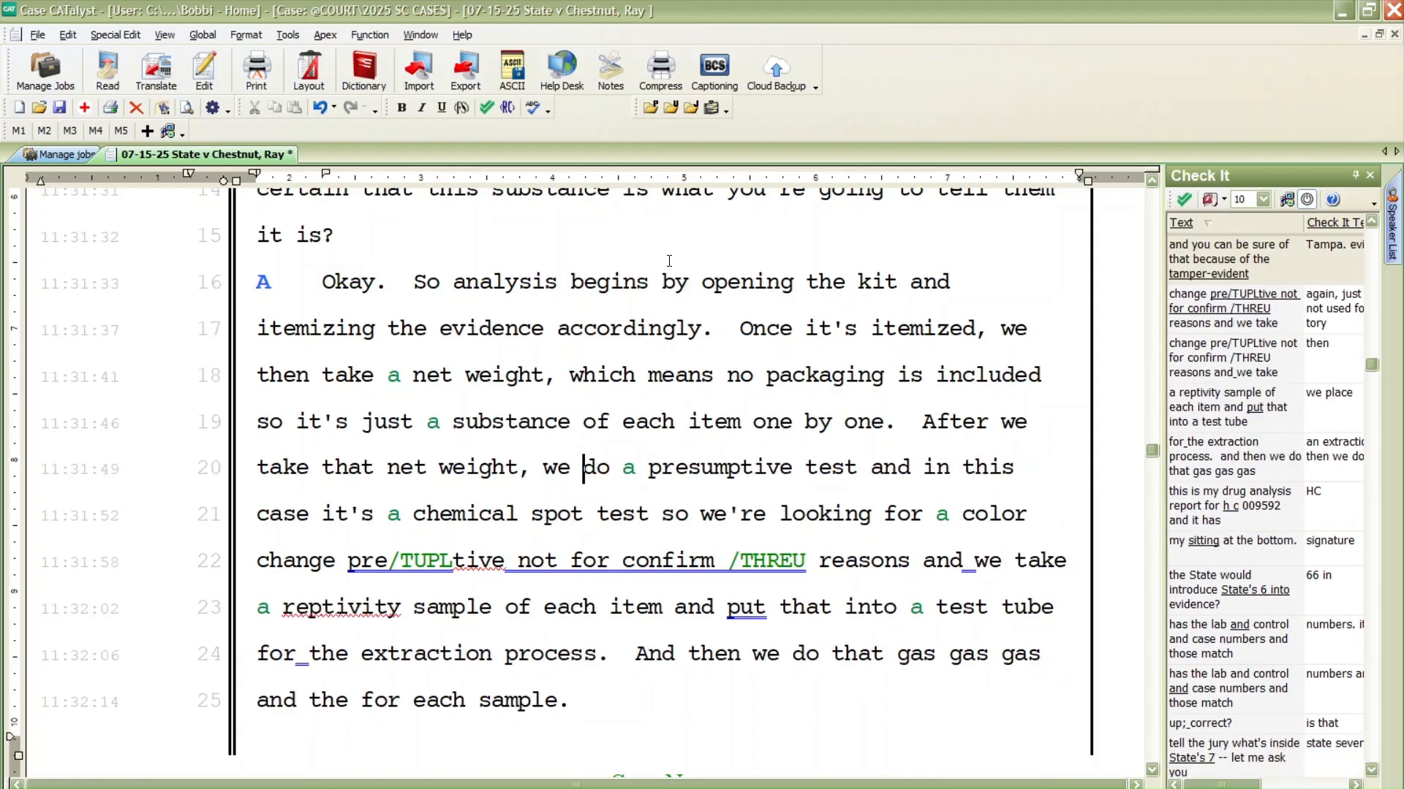
Insert "what we call" between "we do" and "a presumptive test" on line 20
key("ctrl+Right")
type("what we call")
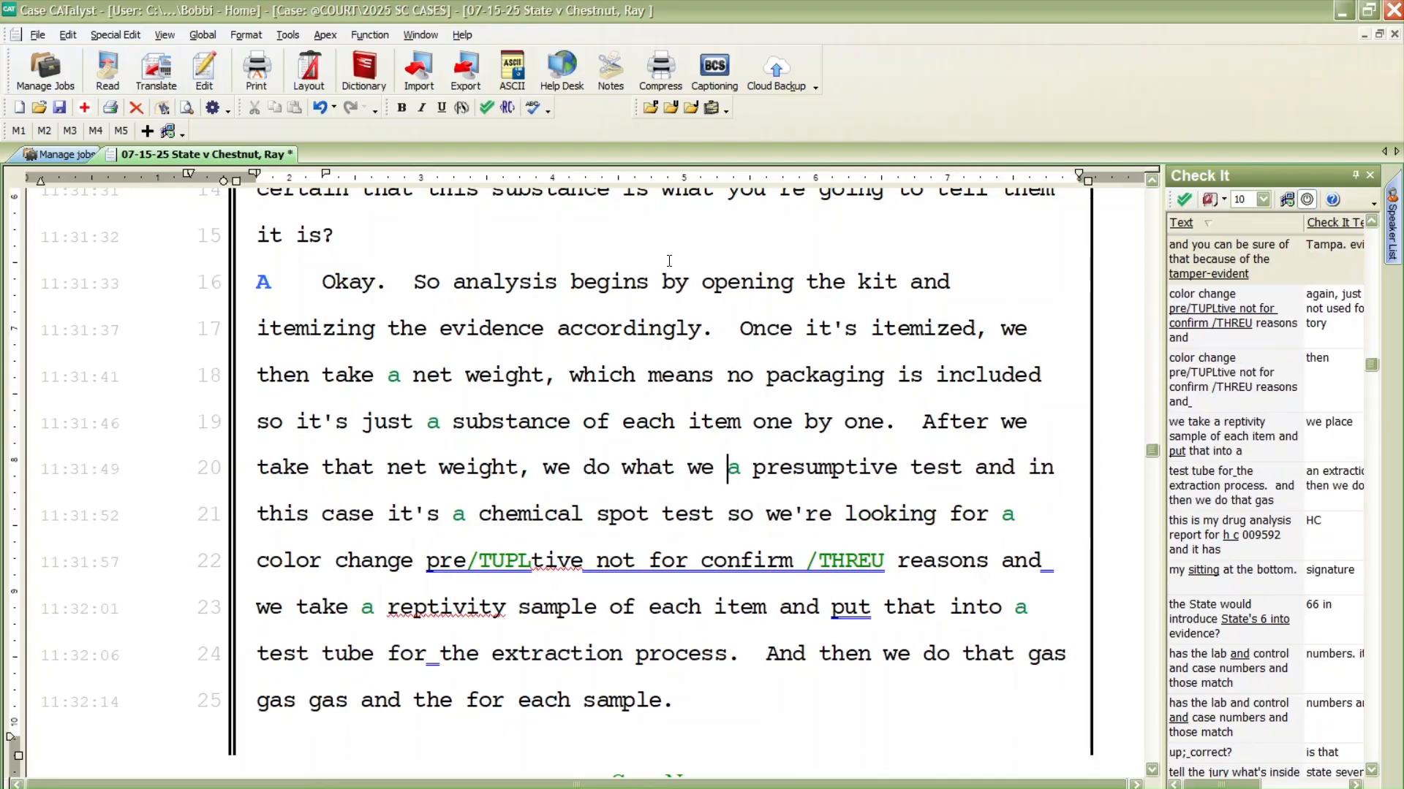
key("ctrl+Right")
key("ctrl+Right")
key("ctrl+Right")
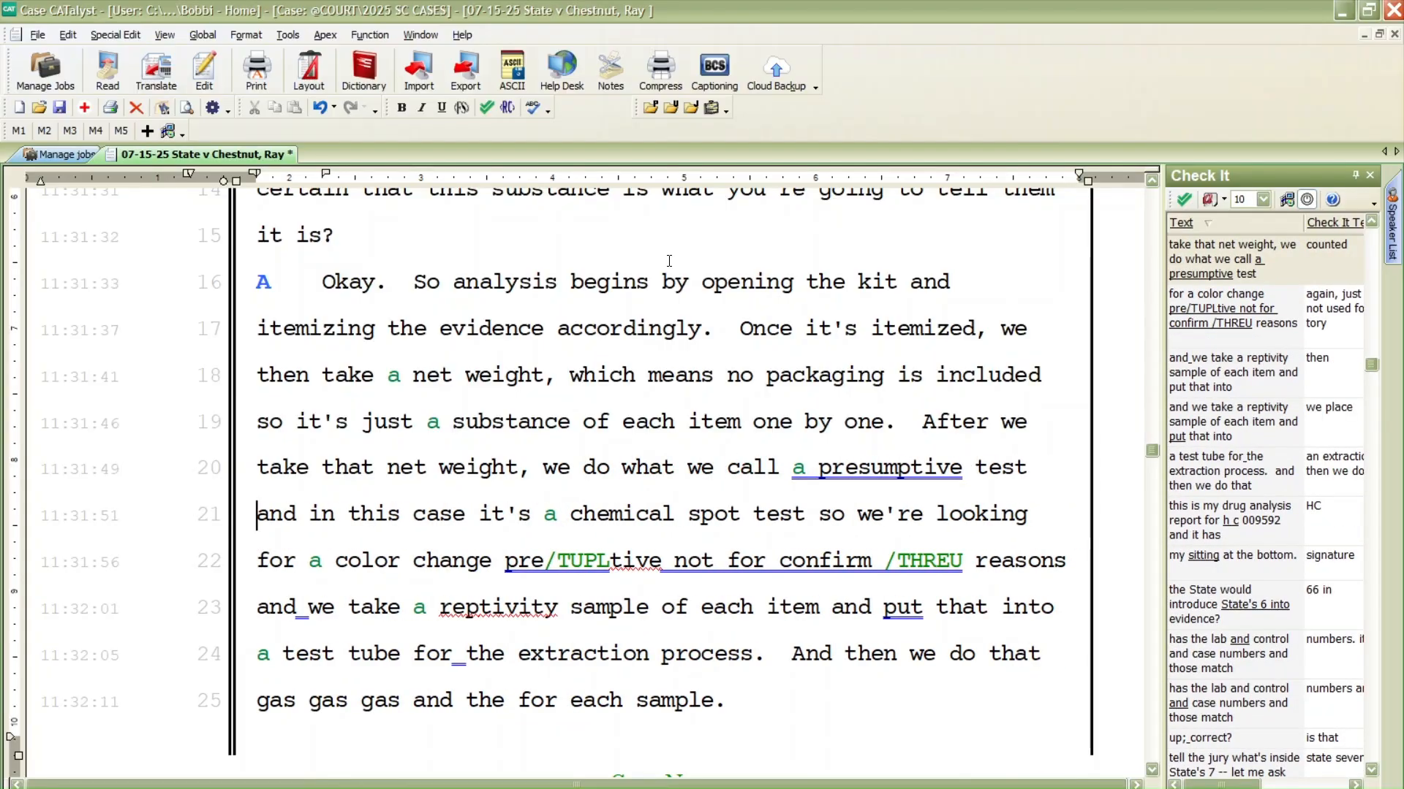
Add commas after "presumptive test" on line 20 and after "in this case" on line 21
key("ctrl+Left")
key("ctrl+Left")
key("ctrl+Left")
key("ctrl+Left")
key("ctrl+Right")
key("ctrl+Right")
key("ctrl+Right")
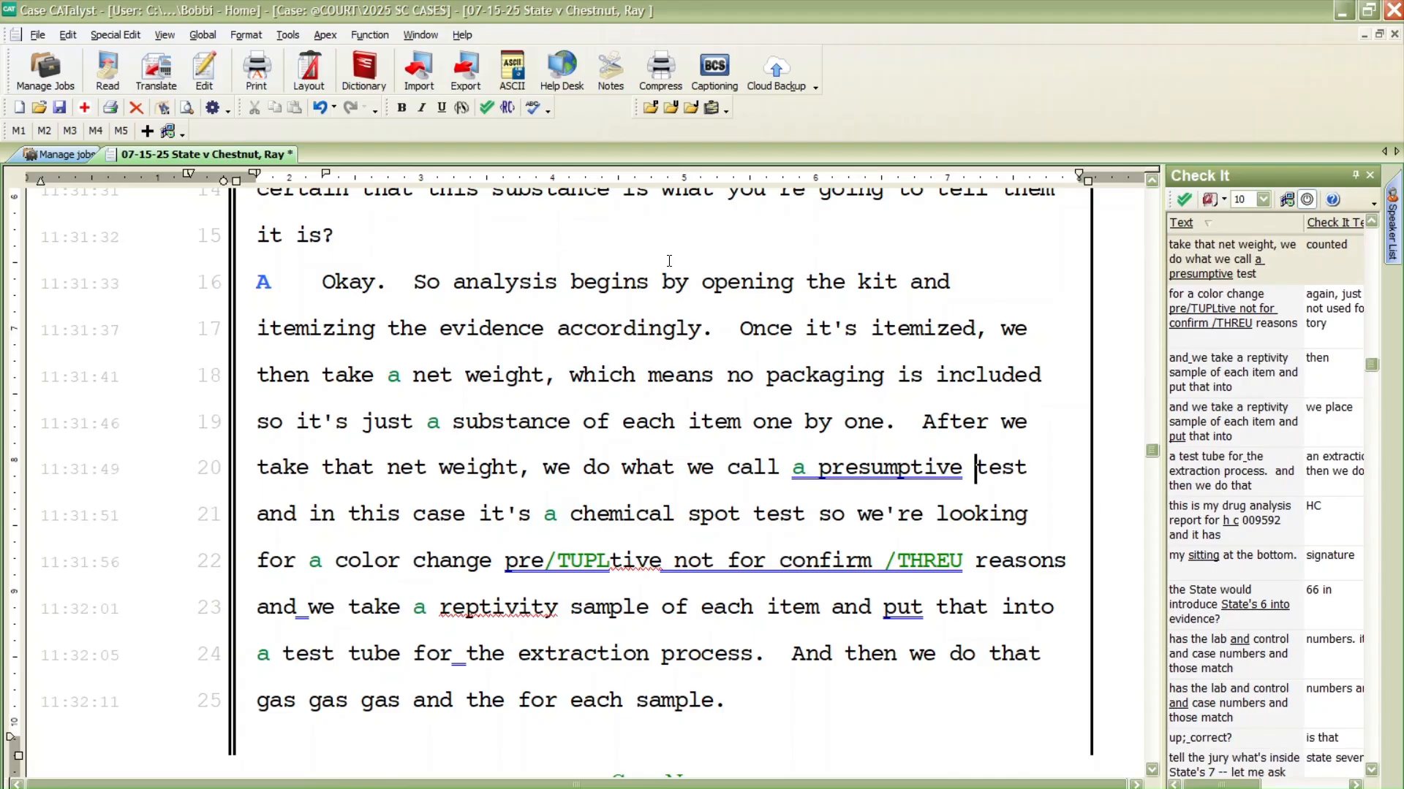
key("ctrl+Right")
key("ctrl+Right")
key("ctrl+Right")
key("ctrl+Right")
type(",")
key("ctrl+Right")
key("ctrl+Right")
key("ctrl+Right")
key("ctrl+Right")
key("ctrl+Right")
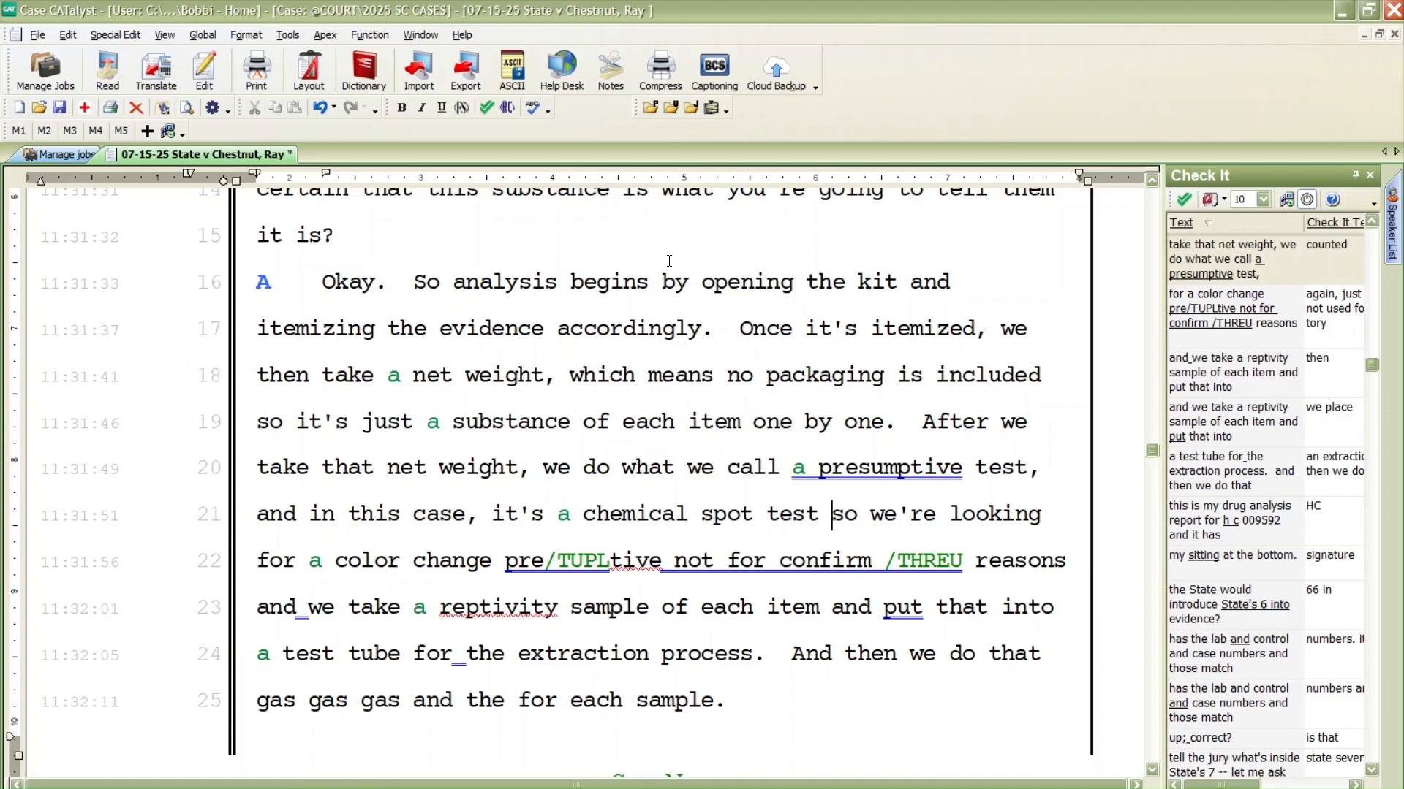
Insert "specific" before "color change" on line 22
key("ctrl+Right")
key("ctrl+Right")
key("ctrl+Right")
key("ctrl+Right")
key("ctrl+Right")
key("Left")
key("Left")
key("Left")
key("Left")
key("Left")
key("Left")
key("ctrl+Right")
key("ctrl+Right")
type("speicif")
key("BackSpace")
key("BackSpace")
key("BackSpace")
key("BackSpace")
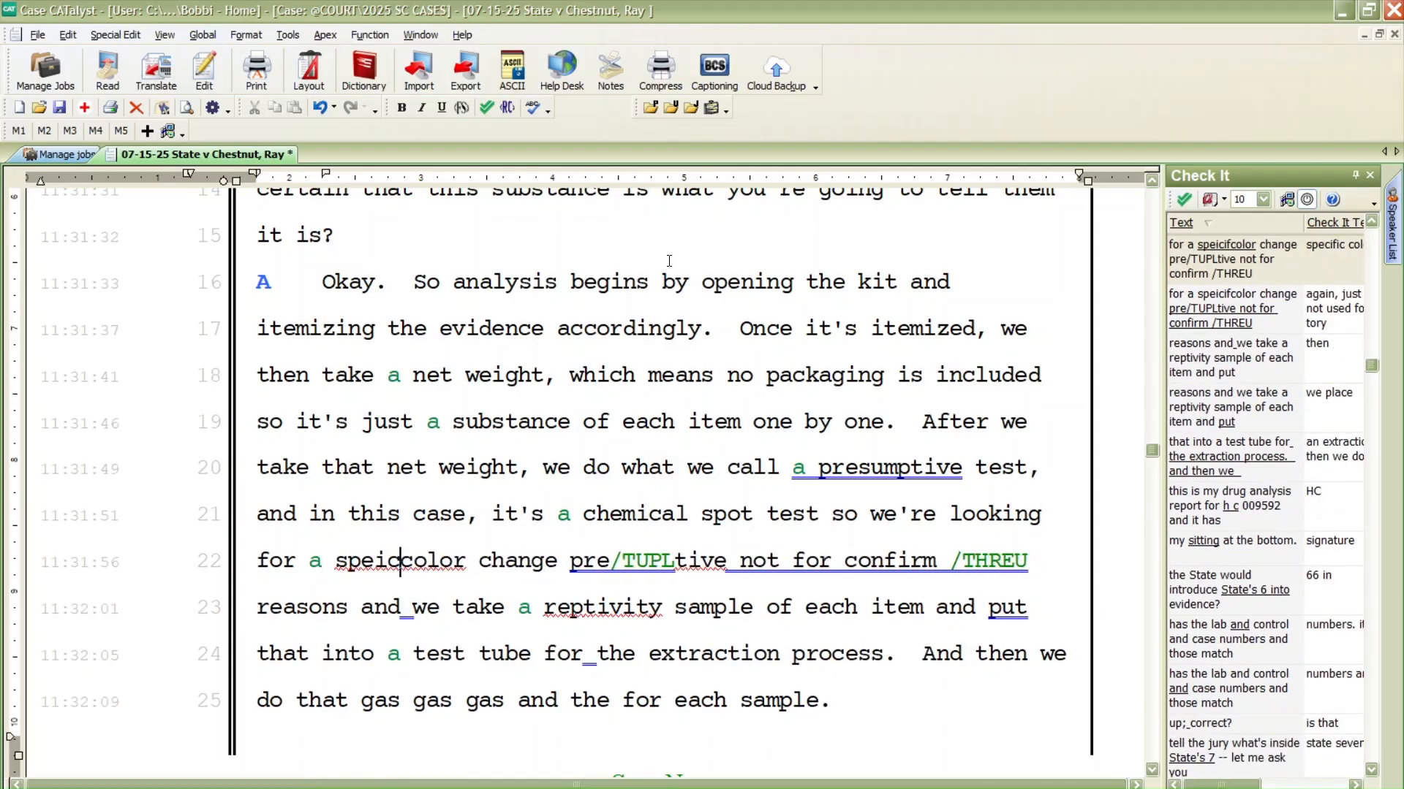
type("fific")
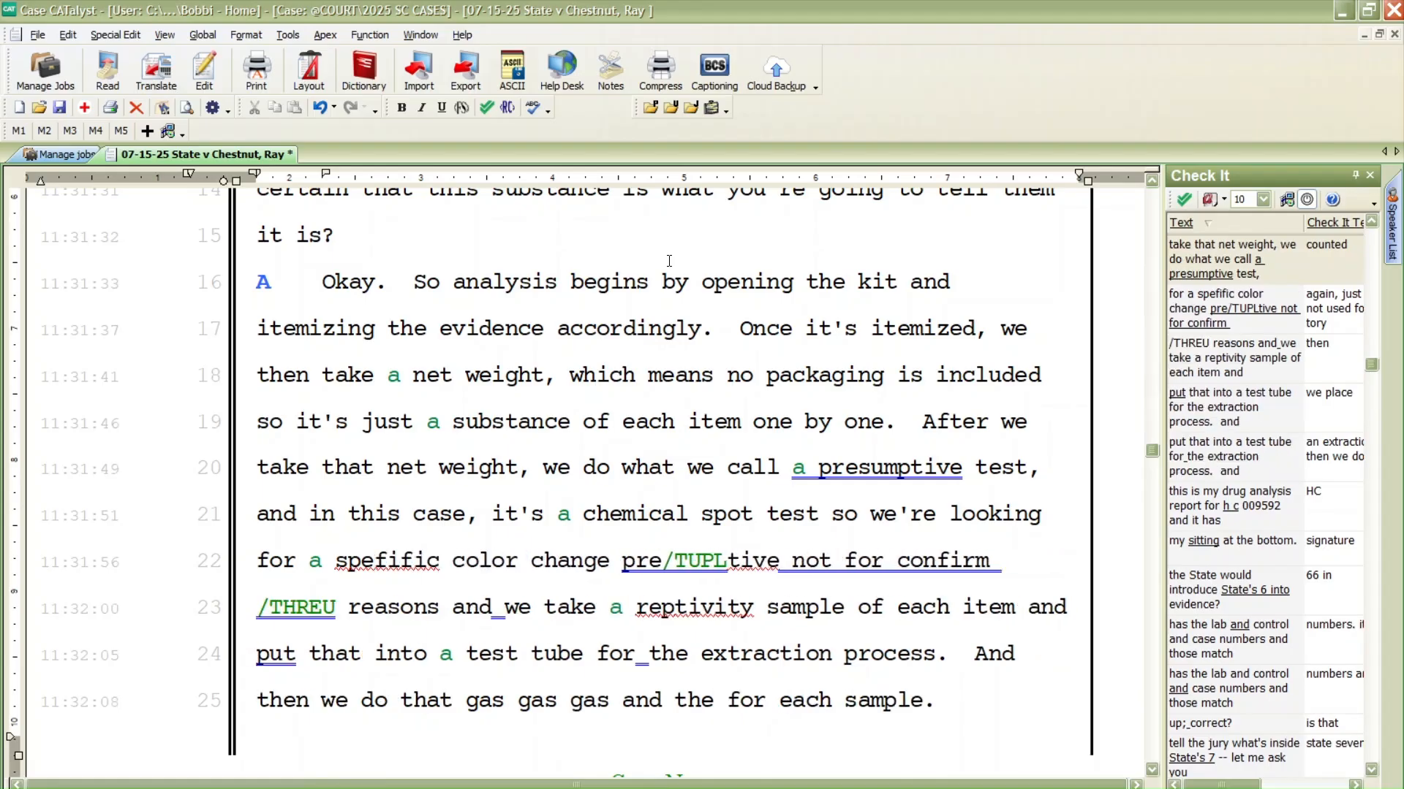
key("BackSpace")
key("BackSpace")
key("BackSpace")
key("BackSpace")
key("BackSpace")
key("BackSpace")
key("BackSpace")
type("cif")
key("BackSpace")
key("BackSpace")
key("BackSpace")
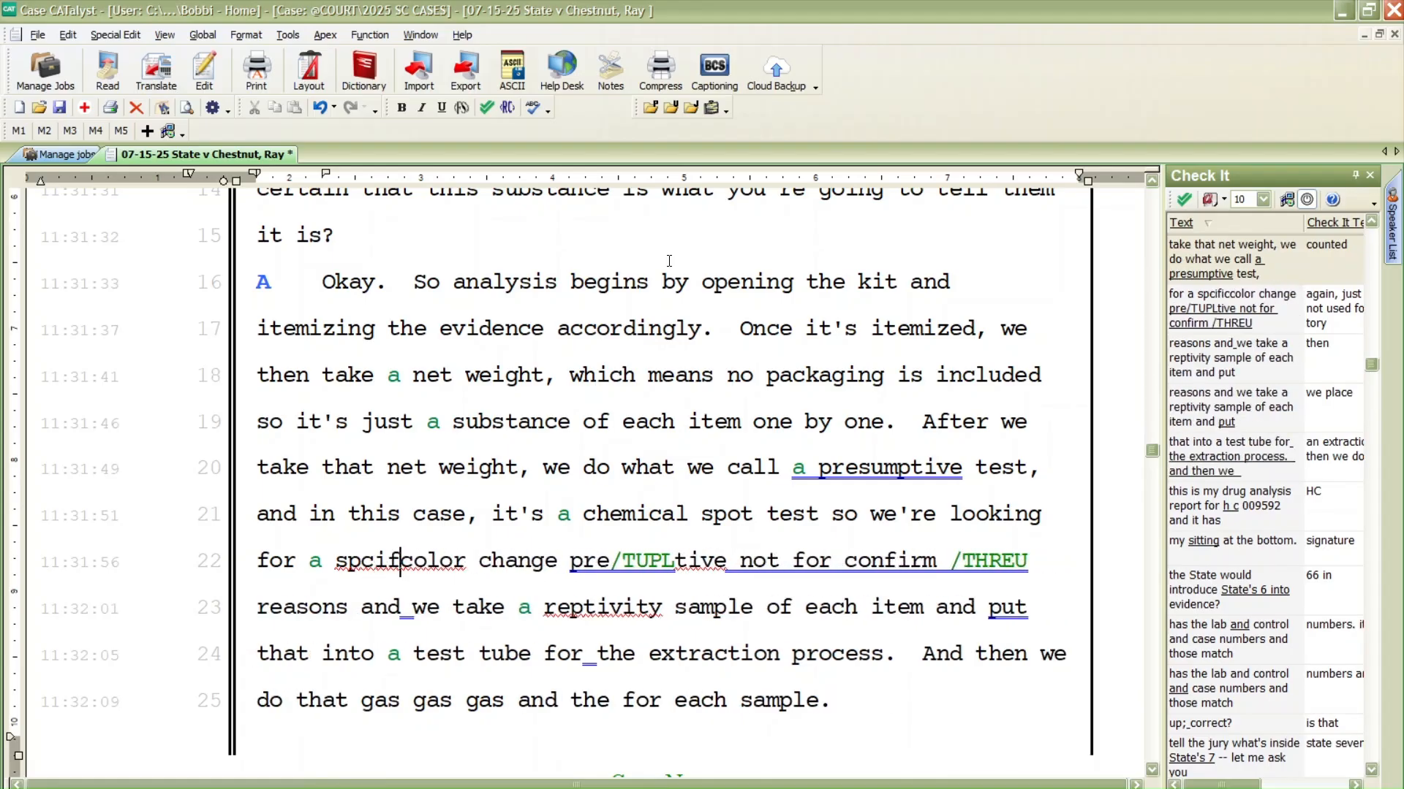
type("e")
type("cific")
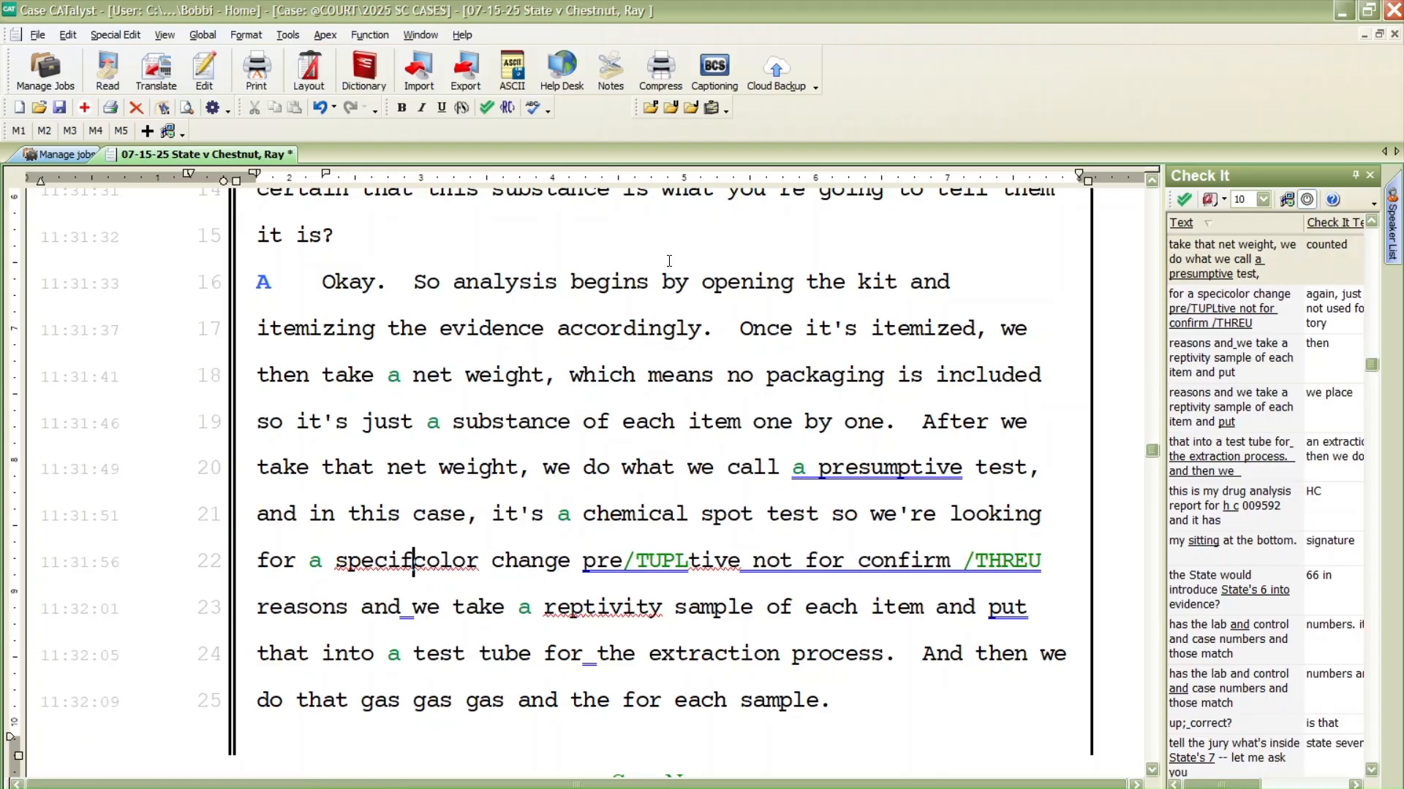
key("ctrl+Right")
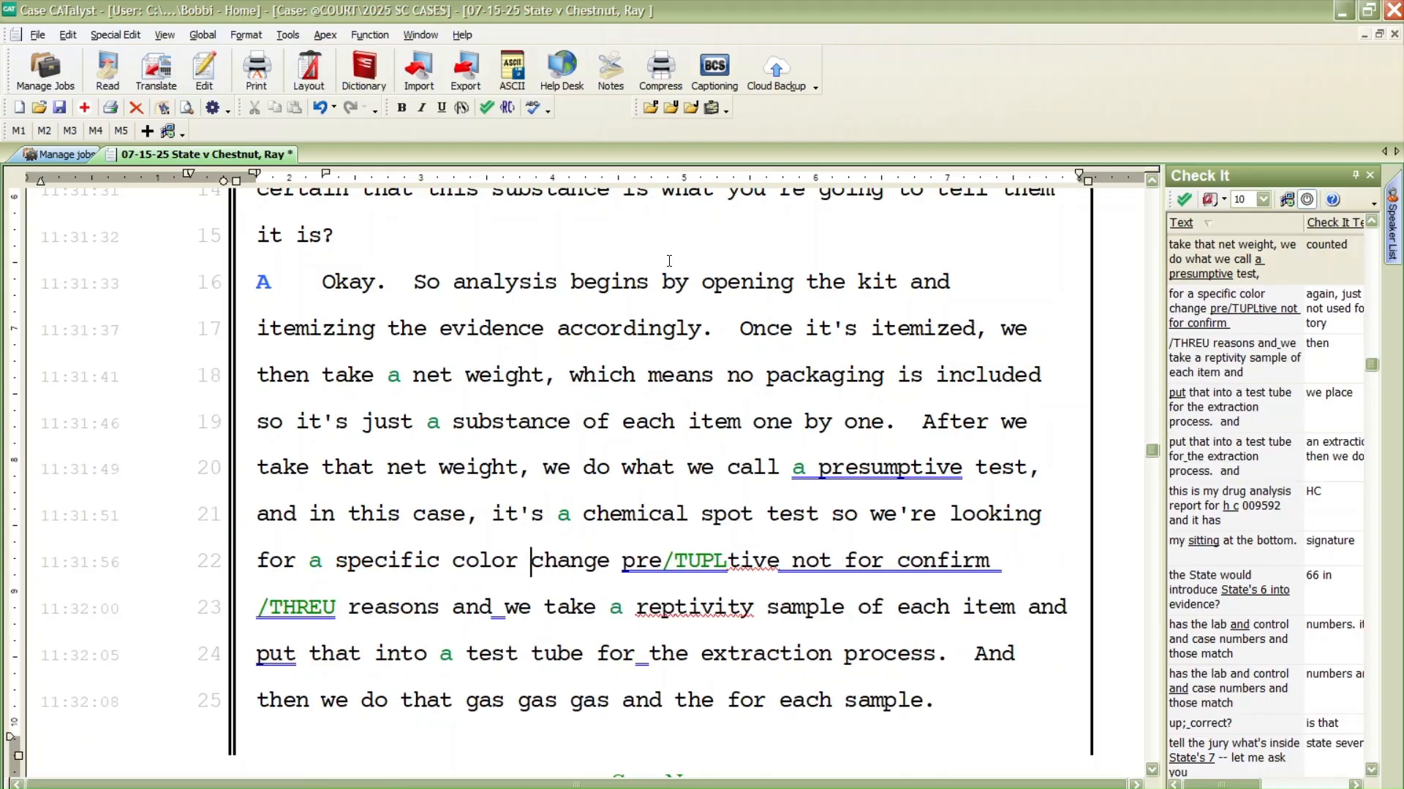
Ignore the Check It suggestion for "pre/TUPLtive not for confirm /THREU" on lines 22 and 23
key("ctrl+Right")
key("Up")
key("Up")
key("ctrl+Right")
key("ctrl+Right")
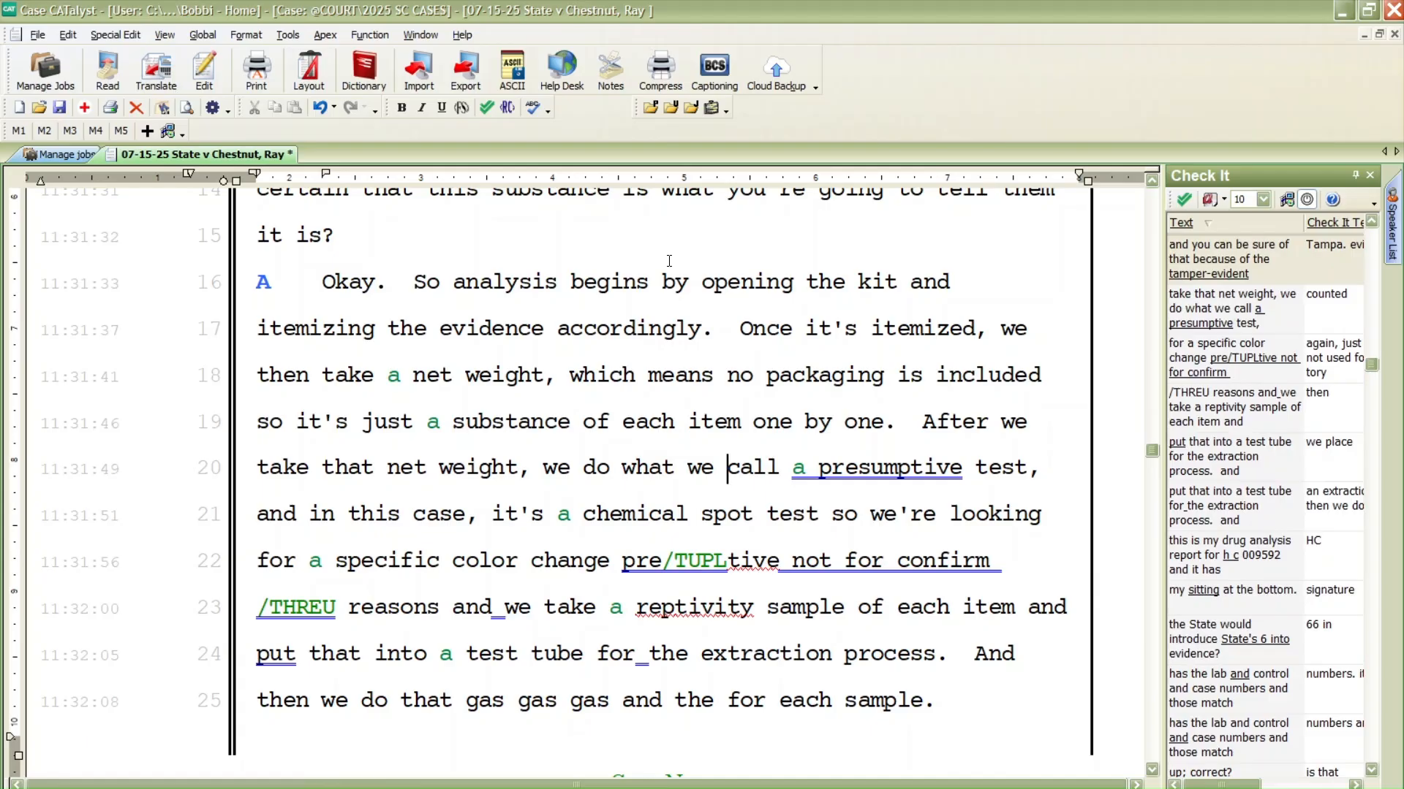
key("Down")
key("Down")
key("ctrl+Left")
key("ctrl+Left")
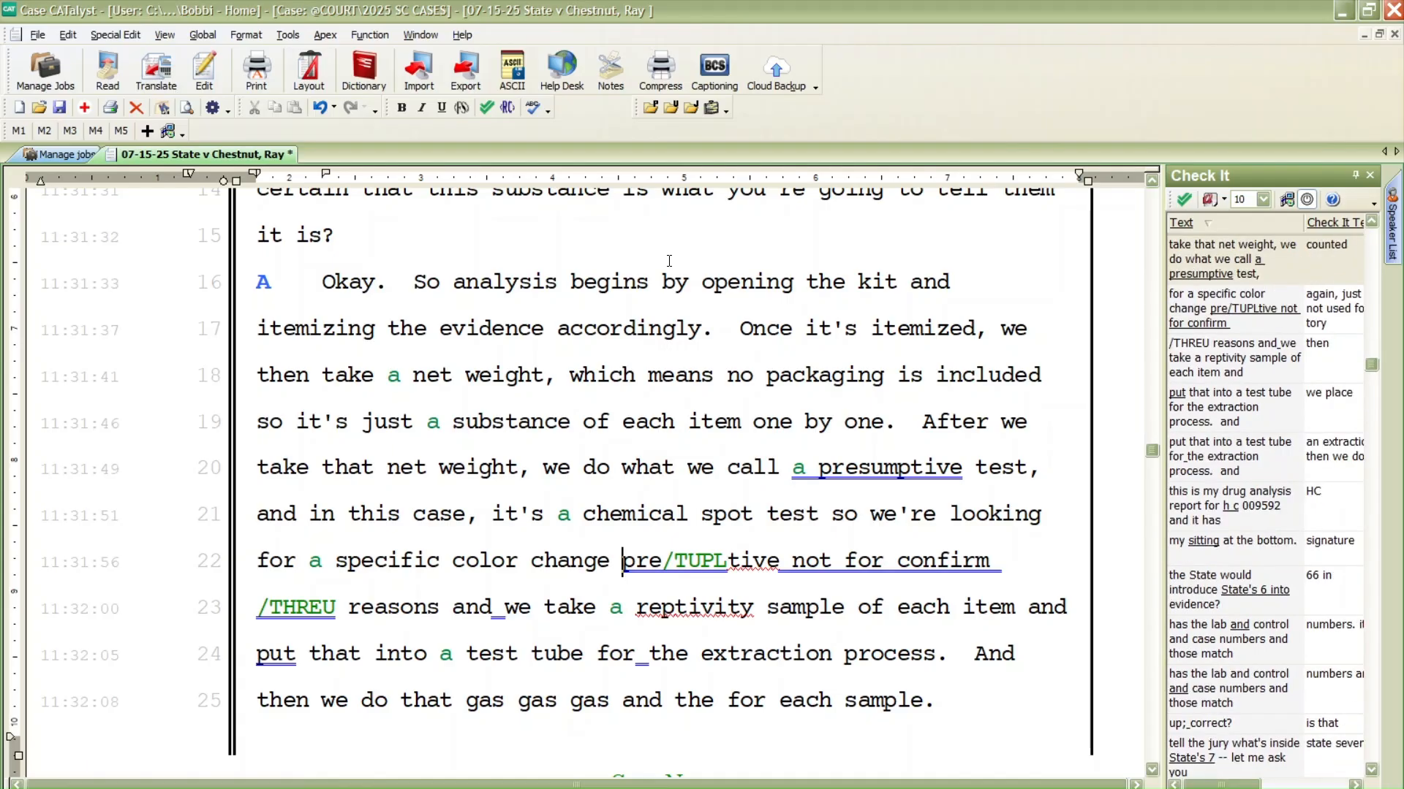
key("alt+k")
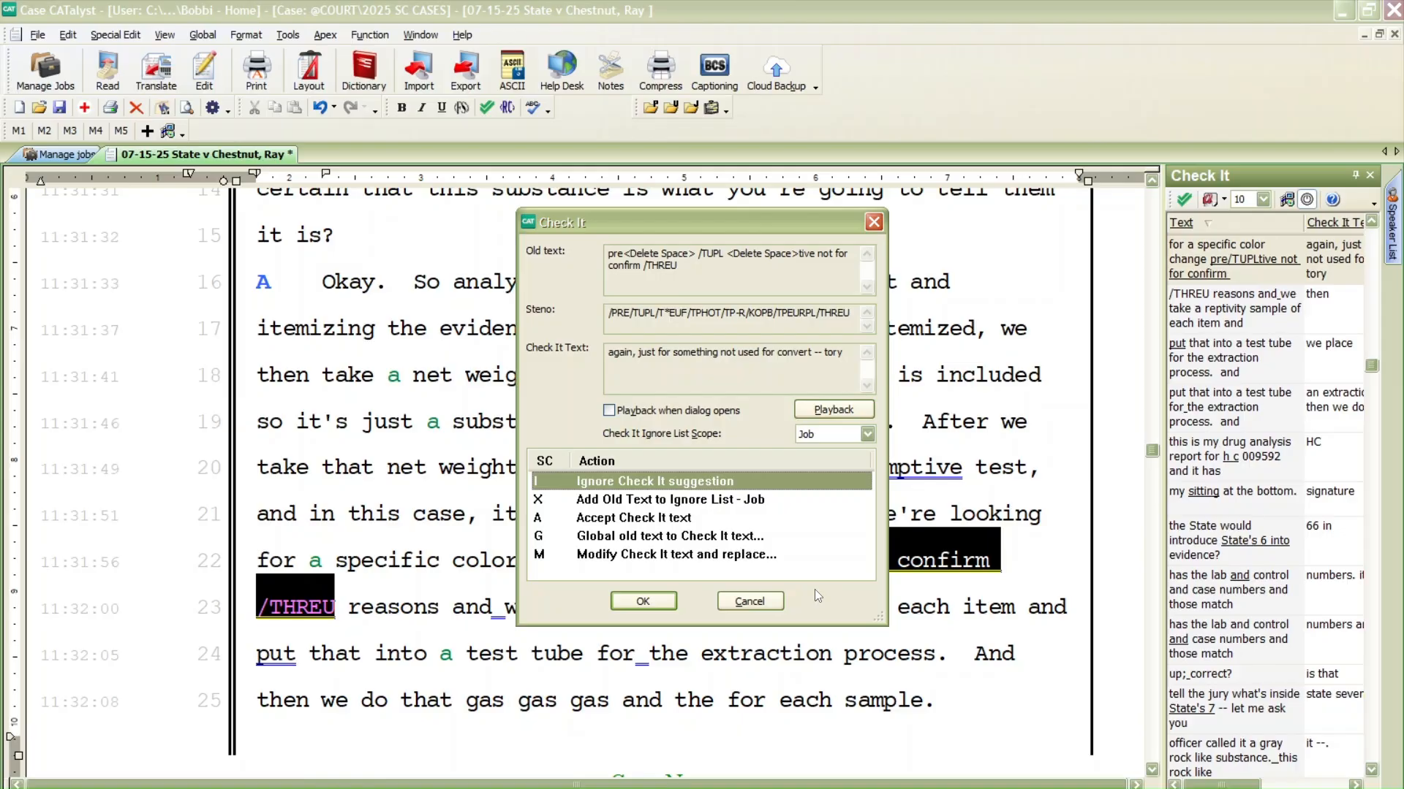
key("Return")
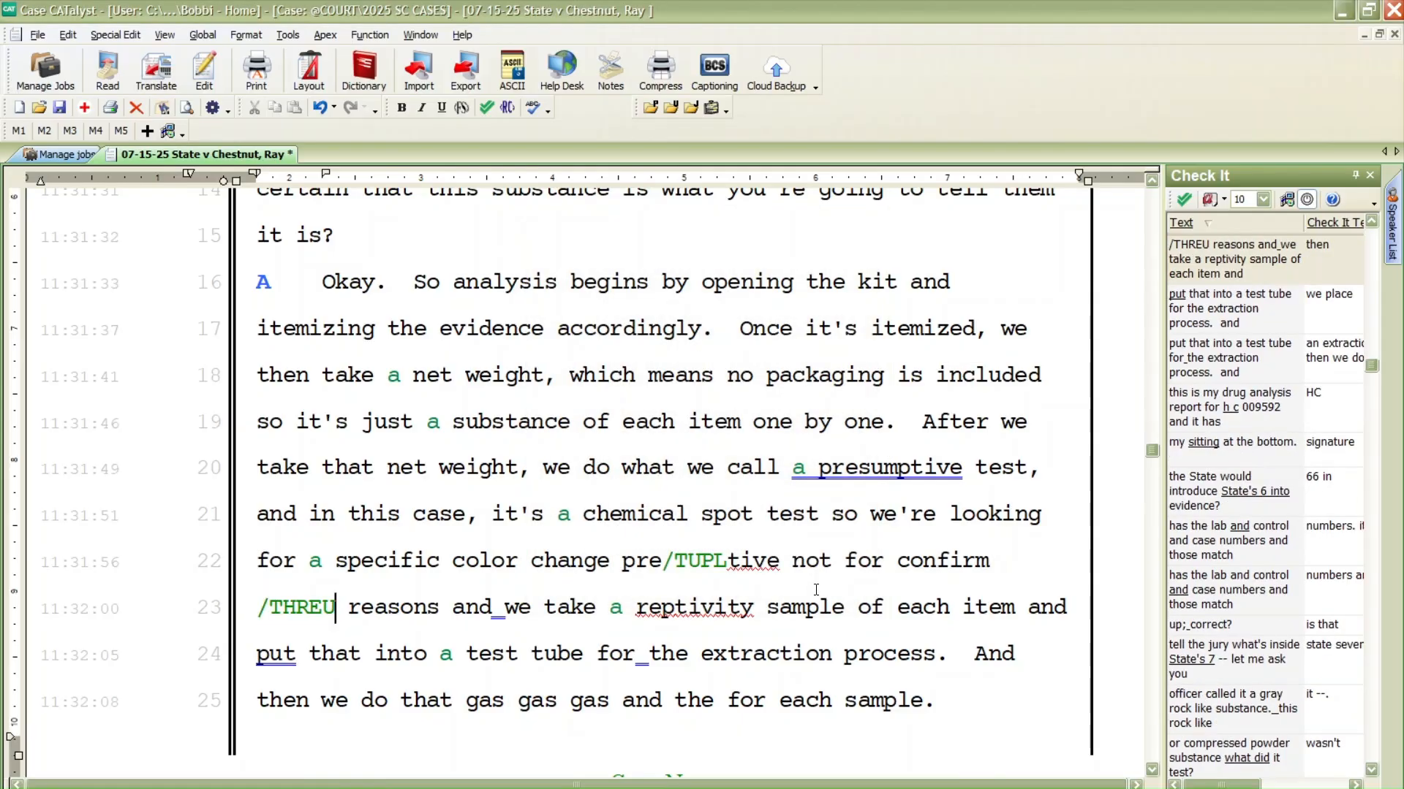
Insert ", again, just" after "specific color change" on line 22
key("Up")
key("ctrl+Right")
key("ctrl+Right")
key("ctrl+Right")
key("ctrl+Right")
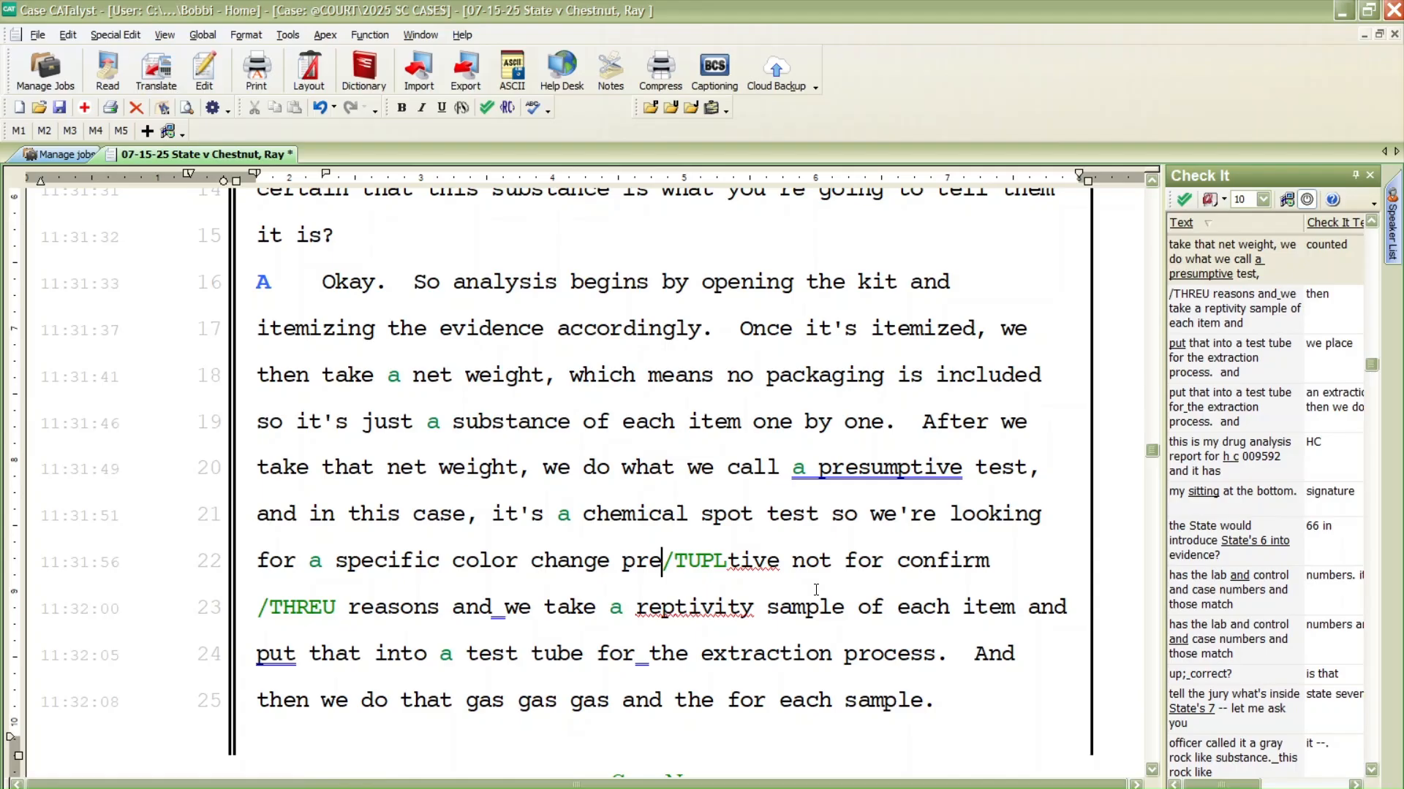
key("ctrl+Left")
key("ctrl+Left")
key("ctrl+Right")
key("BackSpace")
type(", again, just")
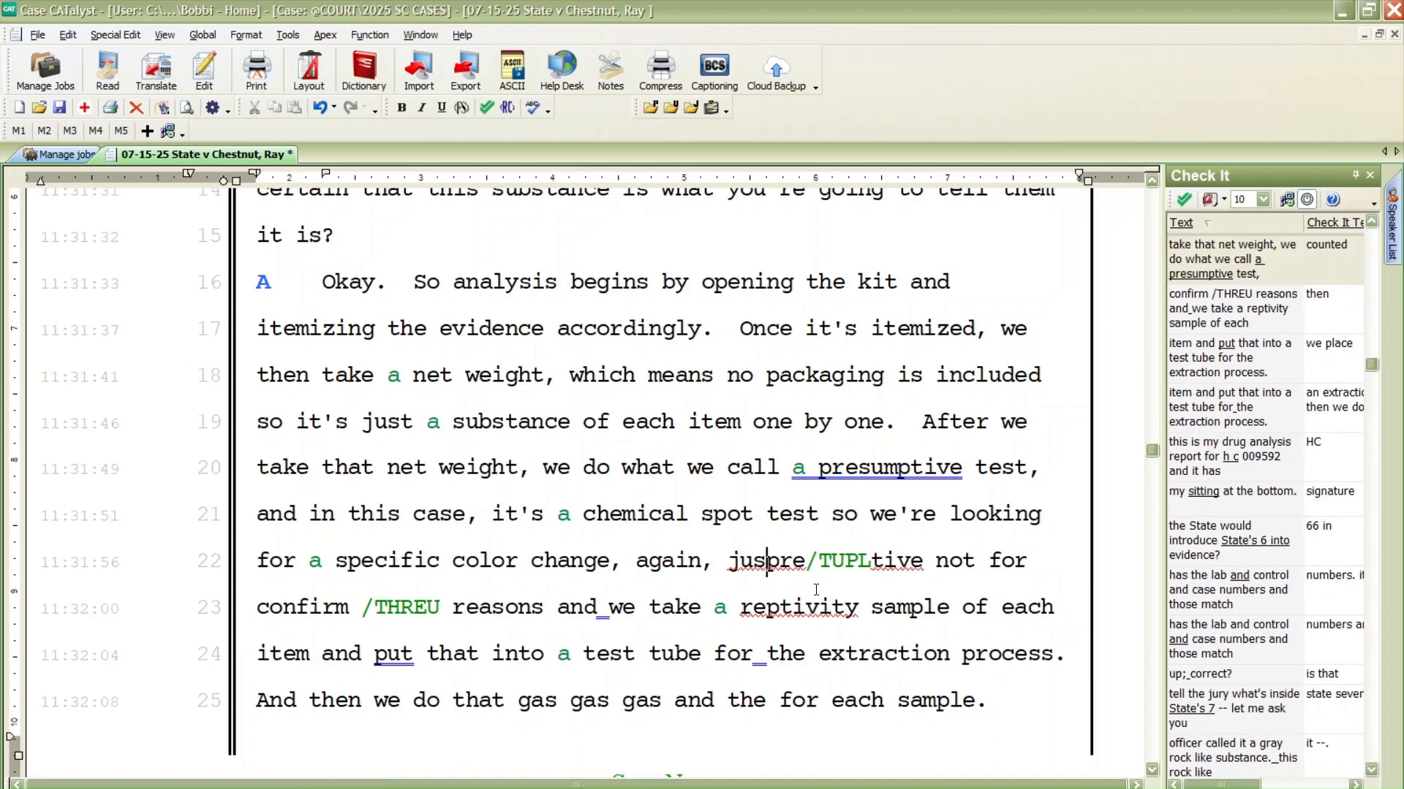
Replace the untranslated "pre/TUPLtive" with "presumptive," after "again, just" on line 22
key("ctrl+Right")
type("su mptive")
key("ctrl+shift+Right")
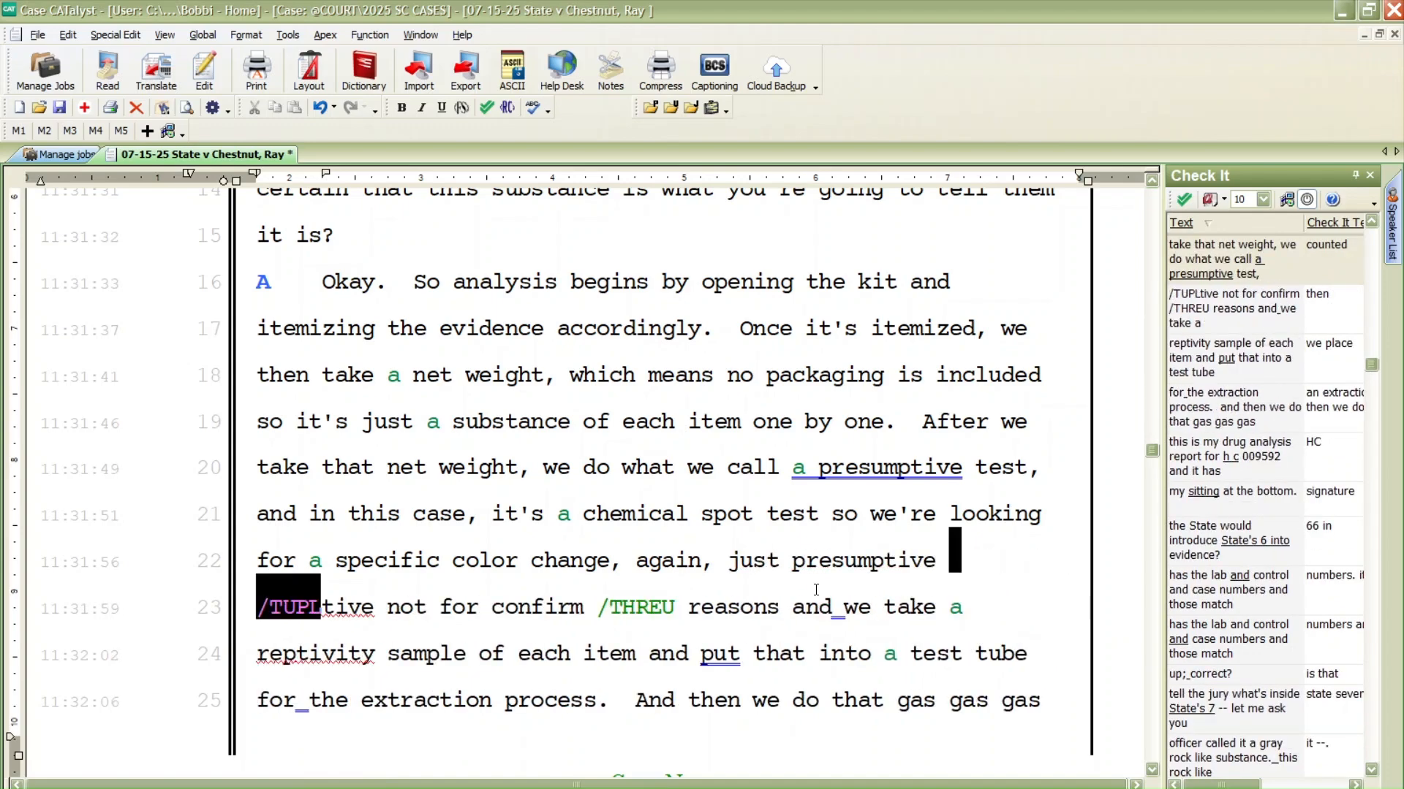
key("Delete")
type(",")
Complete "confirm" on line 23 as "confirmatory" and delete the untranslated "/THREU" following it
key("ctrl+Right")
key("ctrl+Right")
key("ctrl+Right")
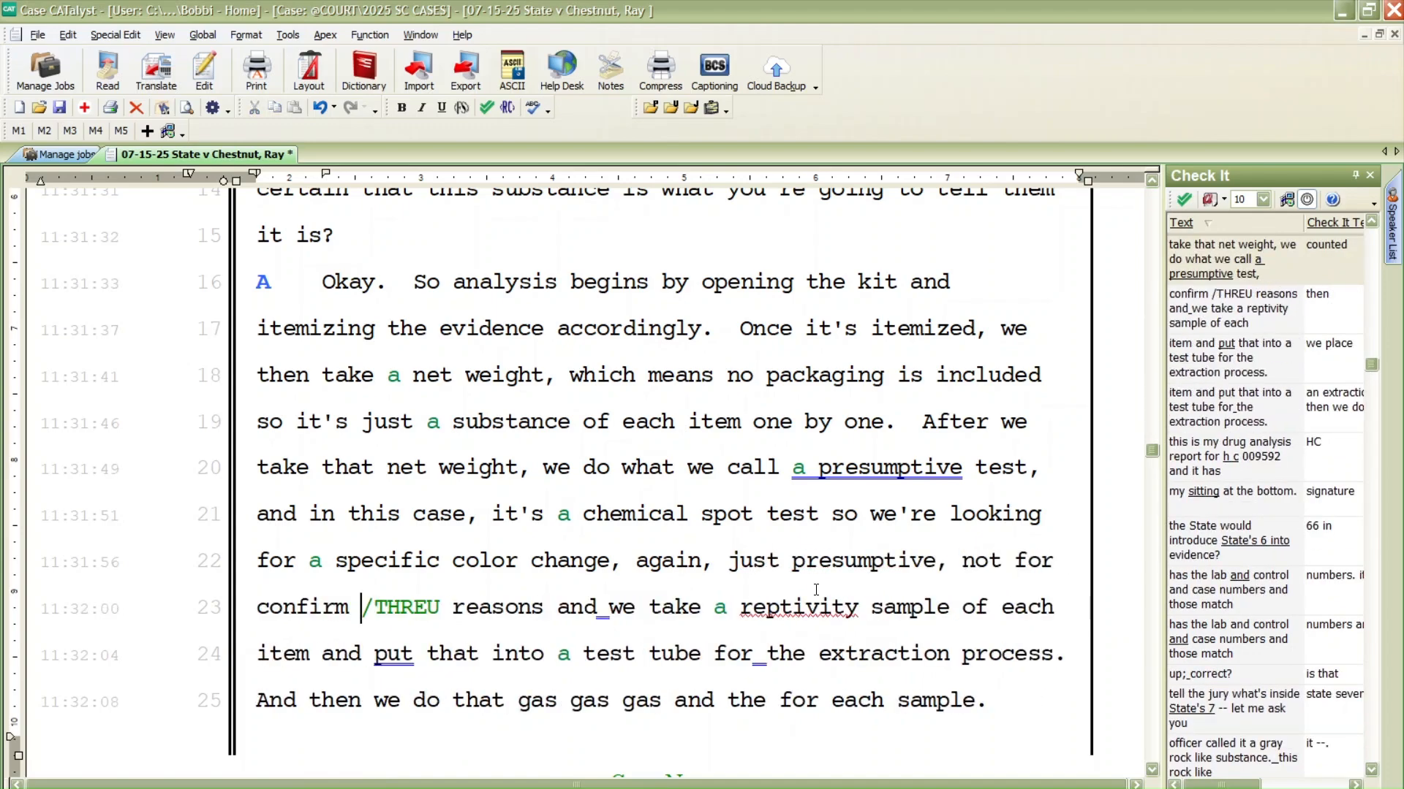
key("BackSpace")
type("atory")
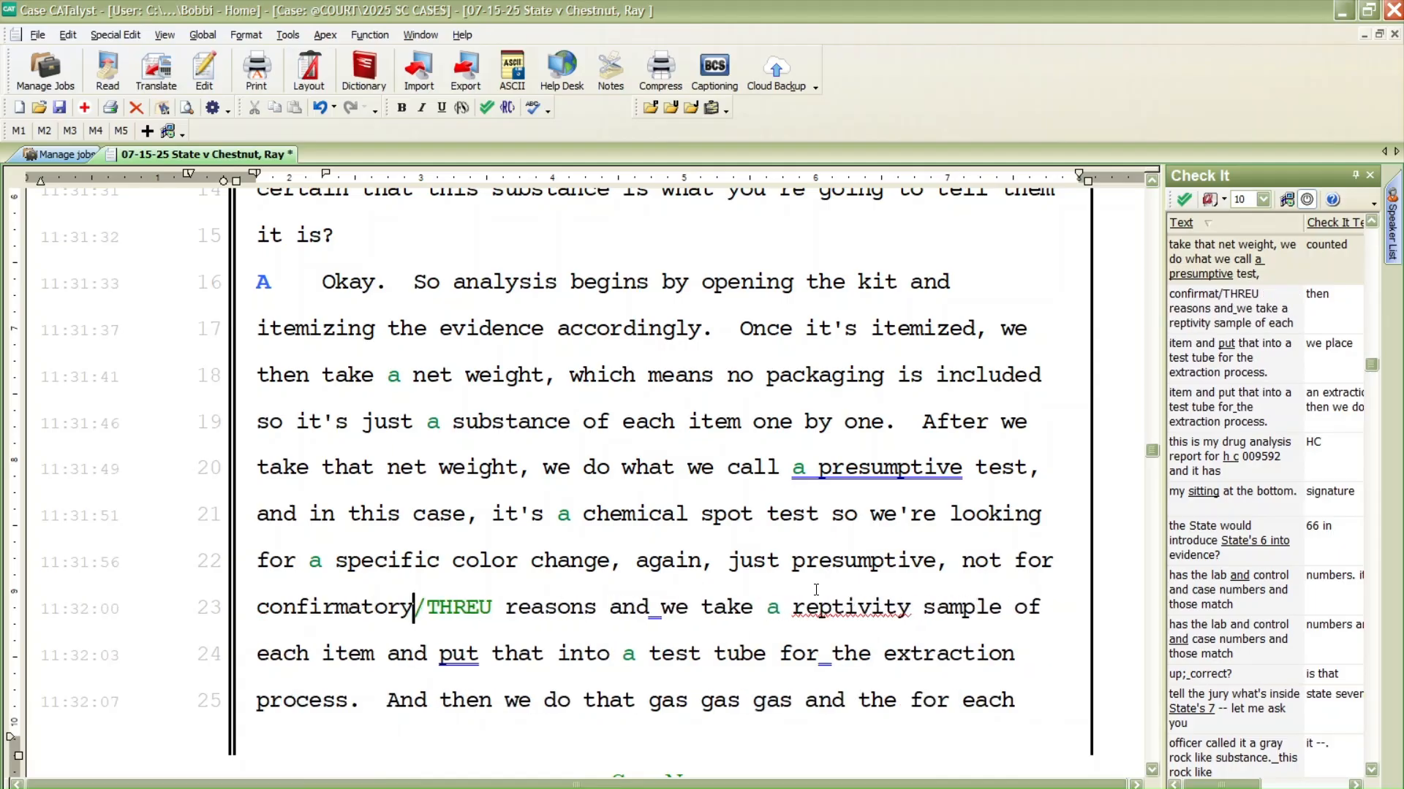
key("ctrl+shift+Right")
key("Delete")
Add a period after "confirmatory reasons" and accept the Check It suggestion to insert "then" between "And" and "we take"
key("ctrl+Right")
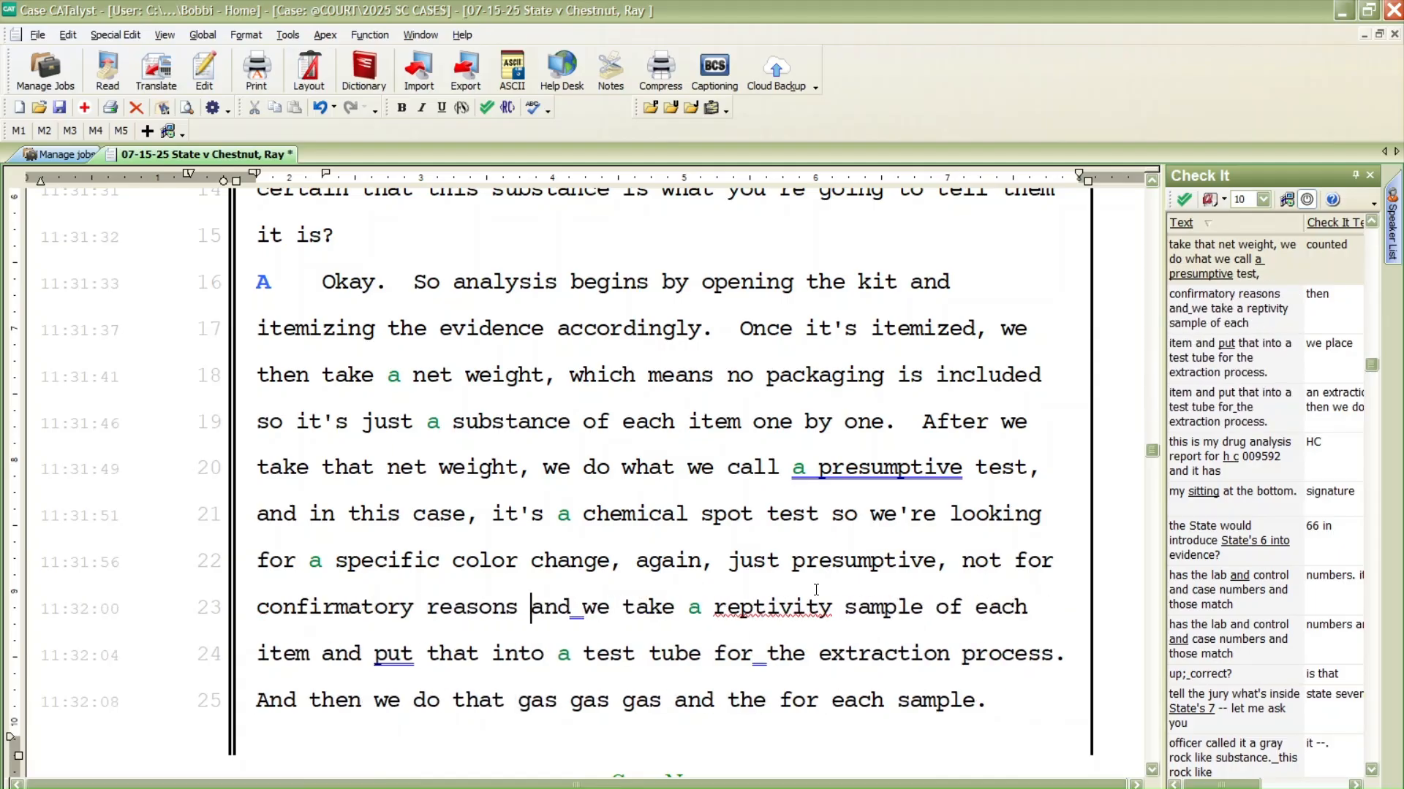
type(".")
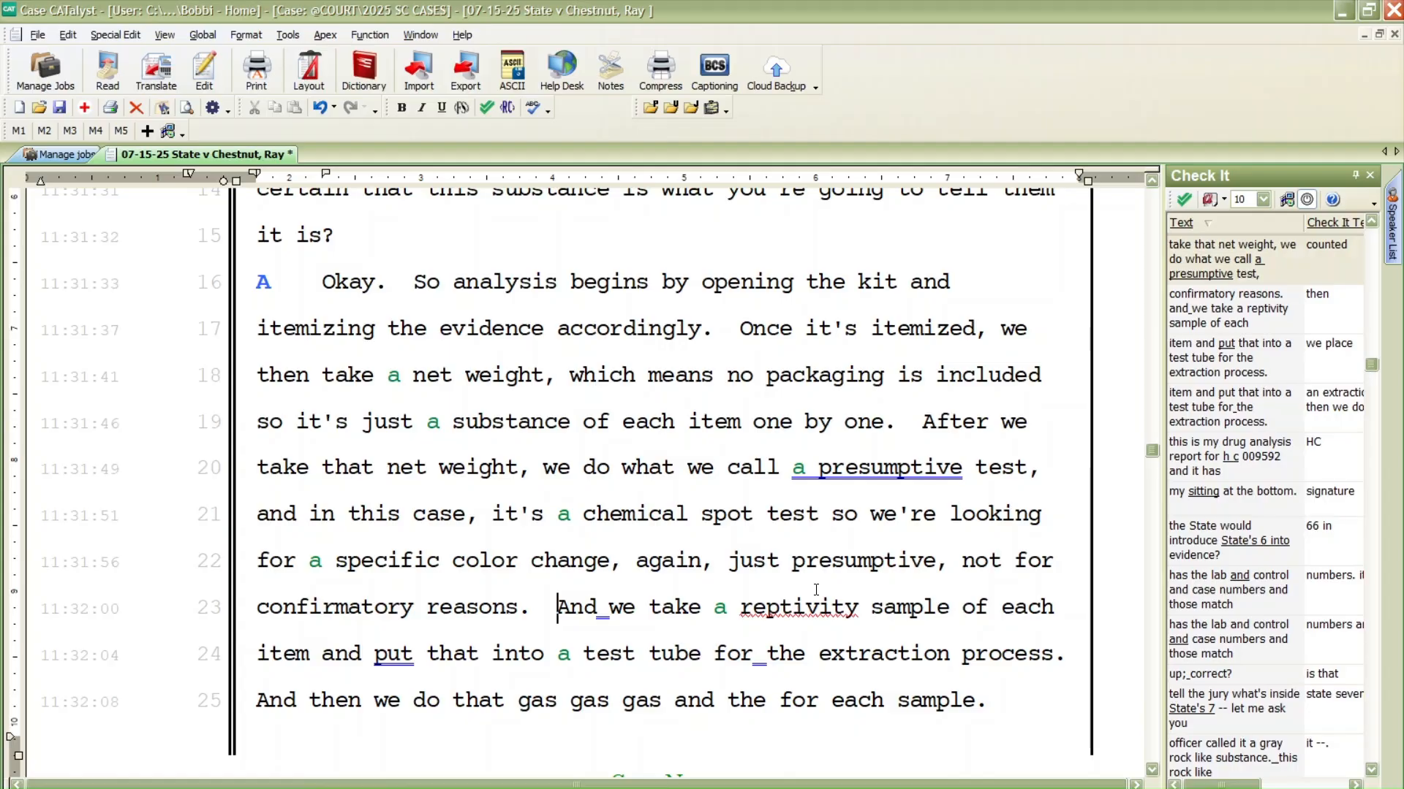
key("F8")
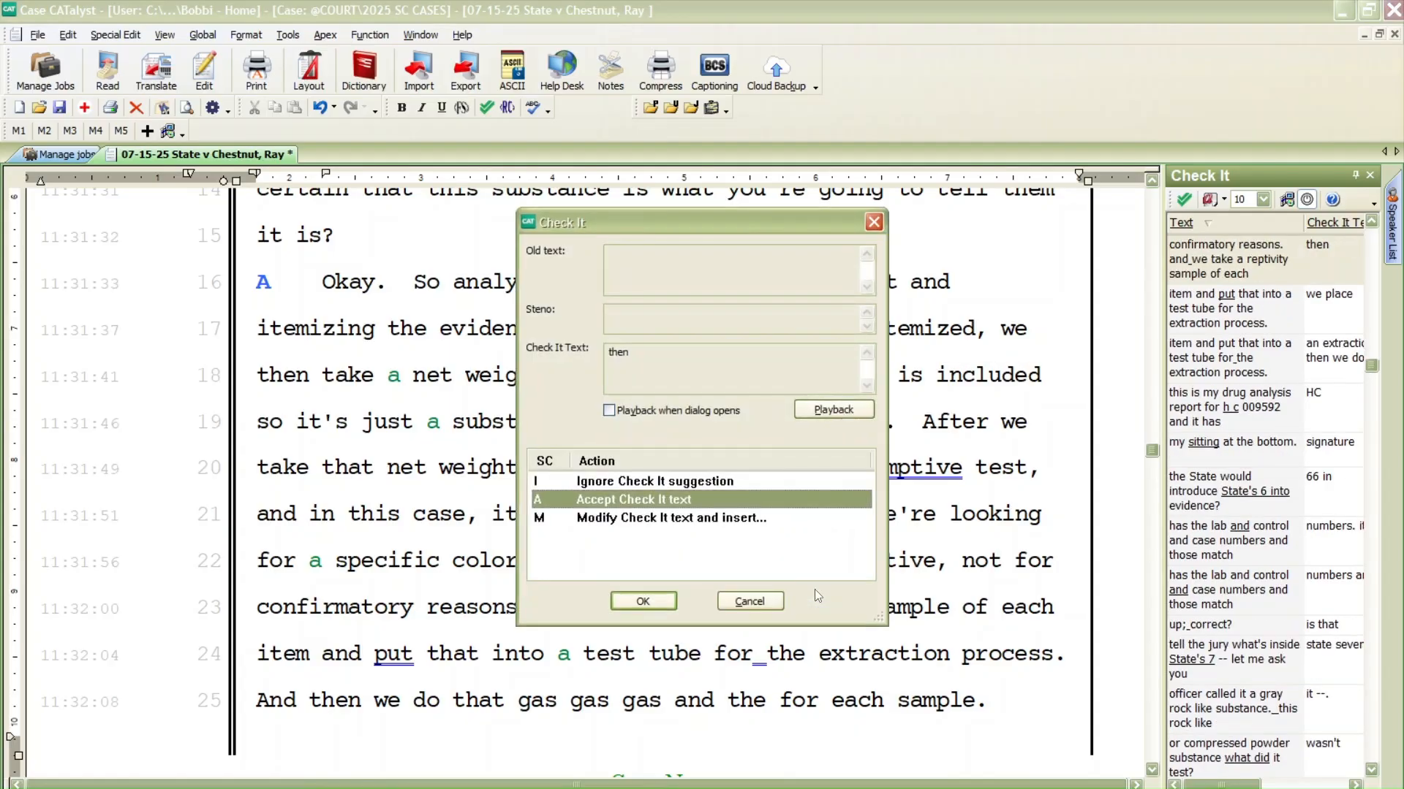
key("Return")
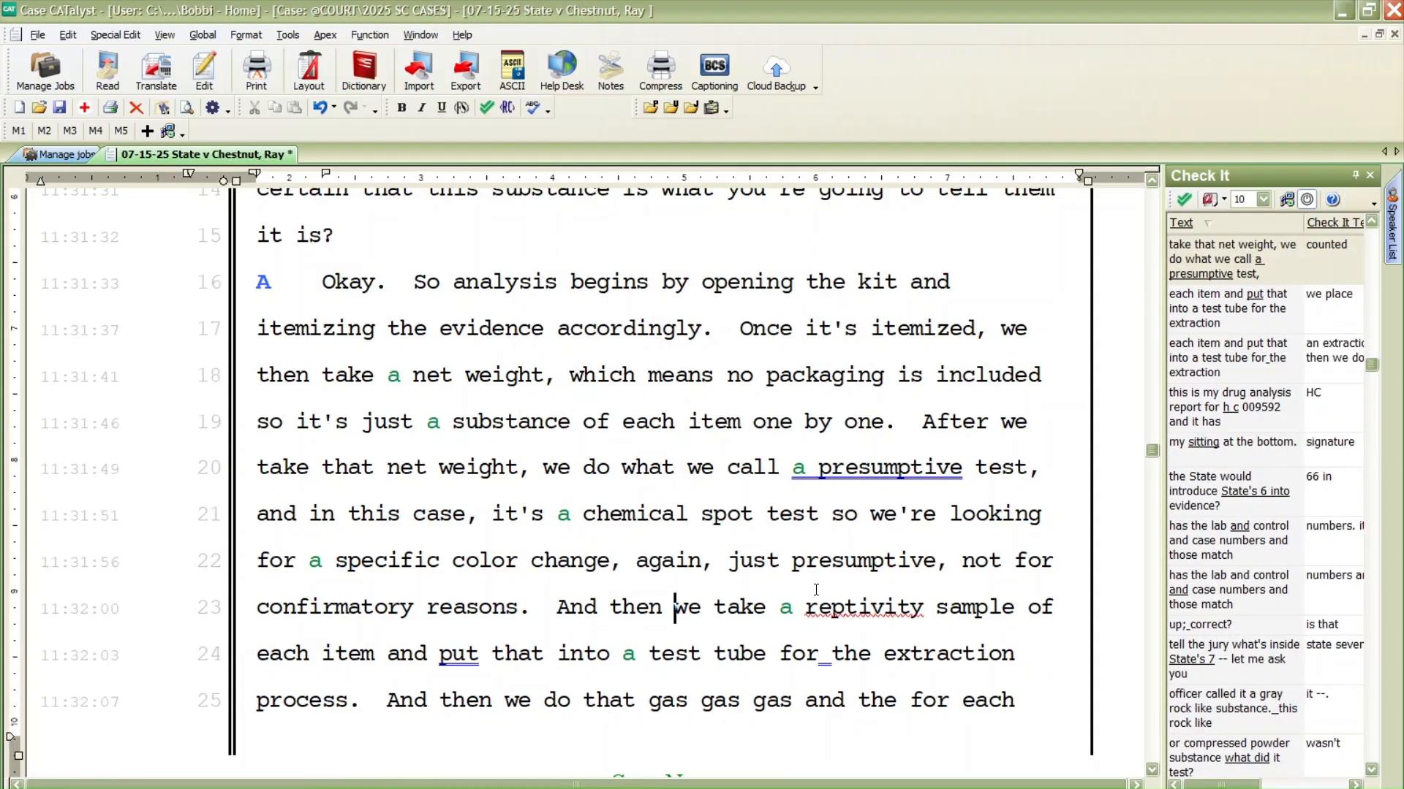
key("ctrl+Right")
key("ctrl+Right")
key("ctrl+Right")
key("Left")
key("Right")
key("F7")
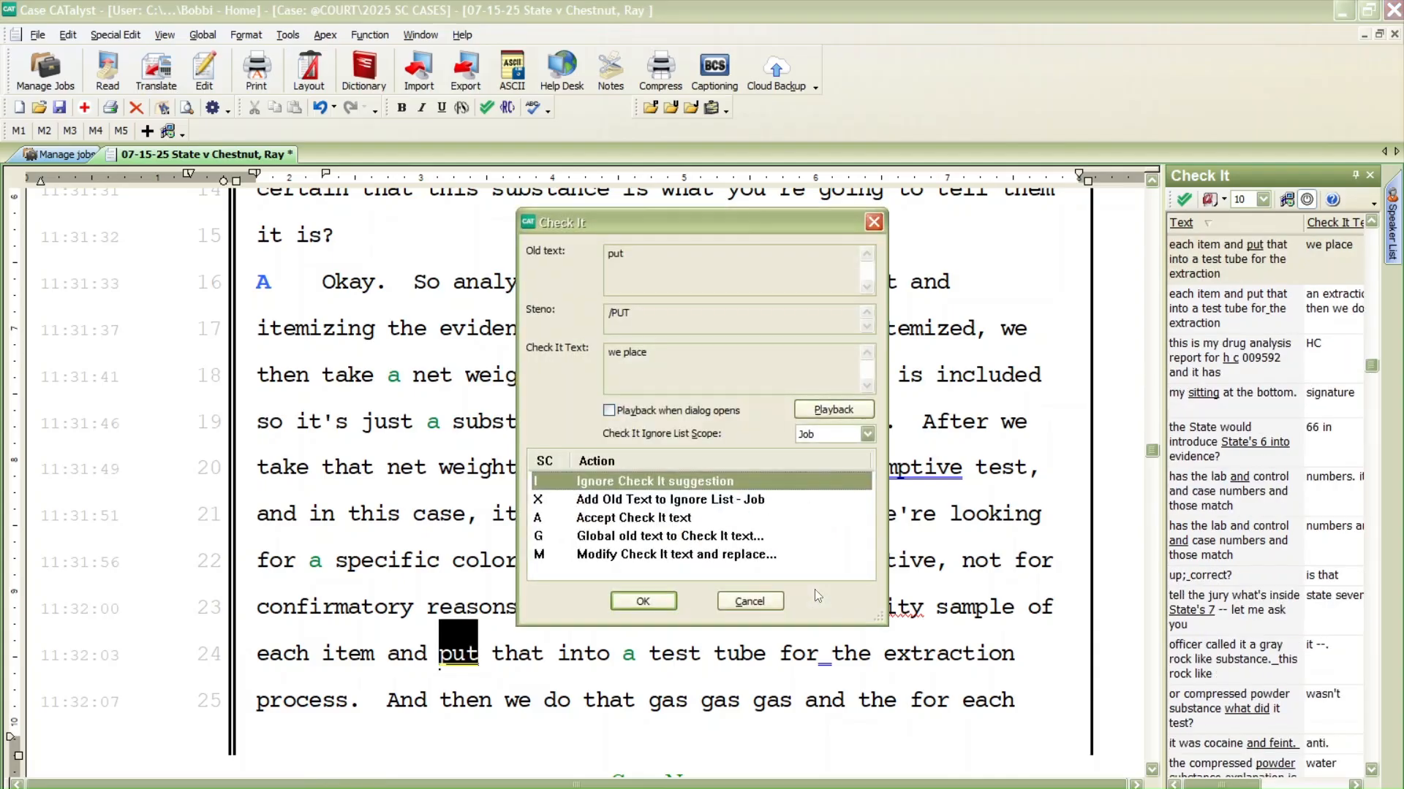
key("Escape")
Replace "reptivity" with "representative" before "sample of each item"
key("ctrl+Right")
key("ctrl+Right")
key("ctrl+Right")
key("ctrl+Right")
key("ctrl+Right")
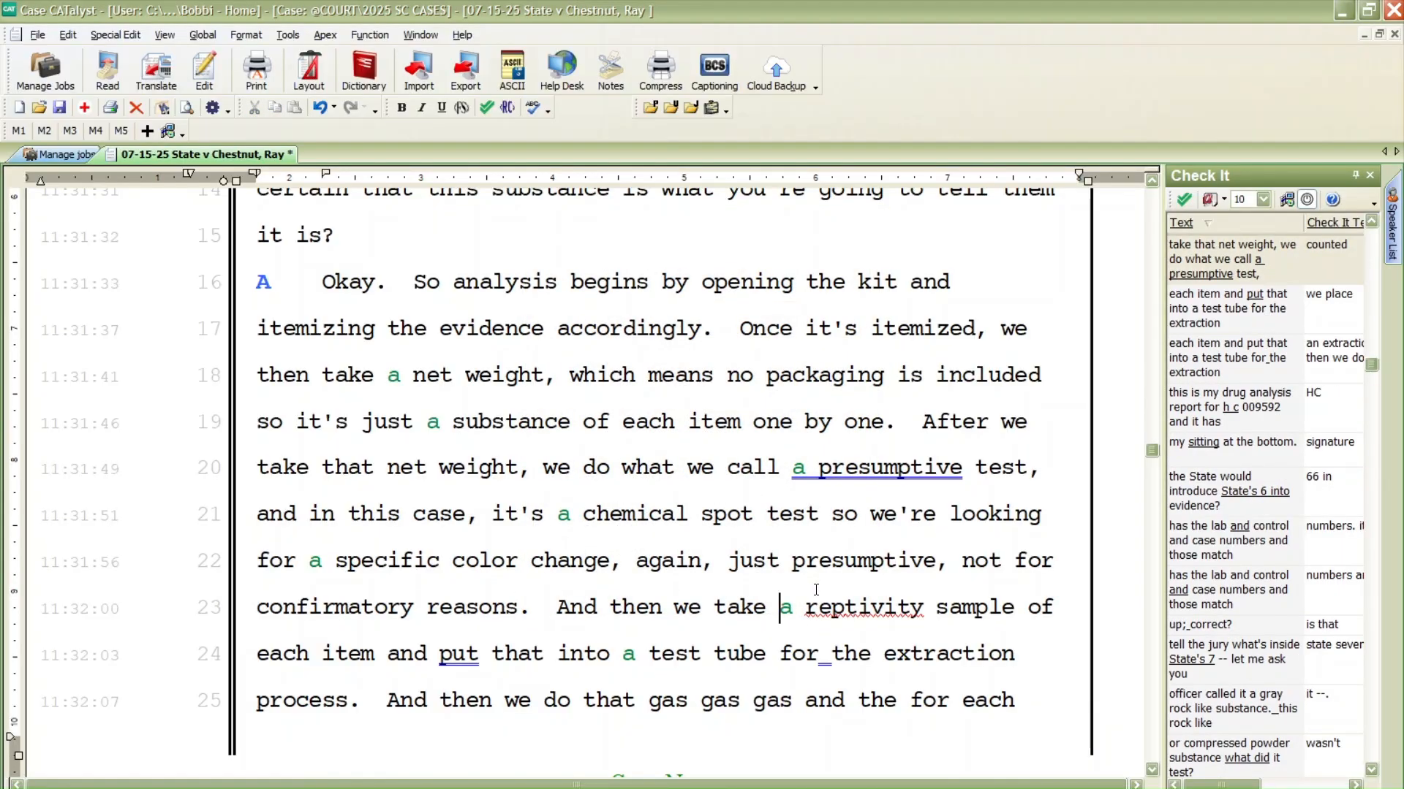
key("ctrl+Right")
type("repres")
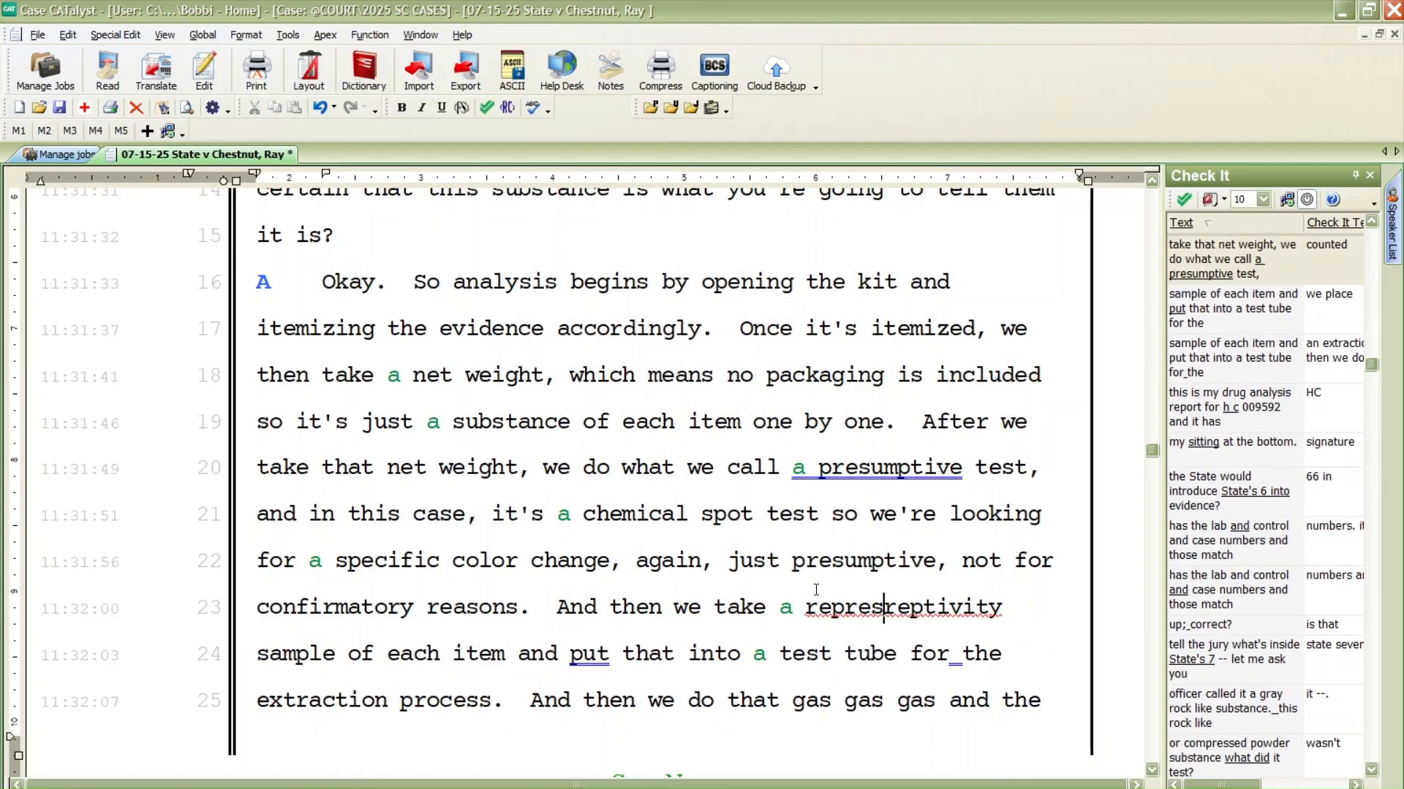
type("entiatvi")
key("BackSpace")
key("BackSpace")
key("BackSpace")
key("BackSpace")
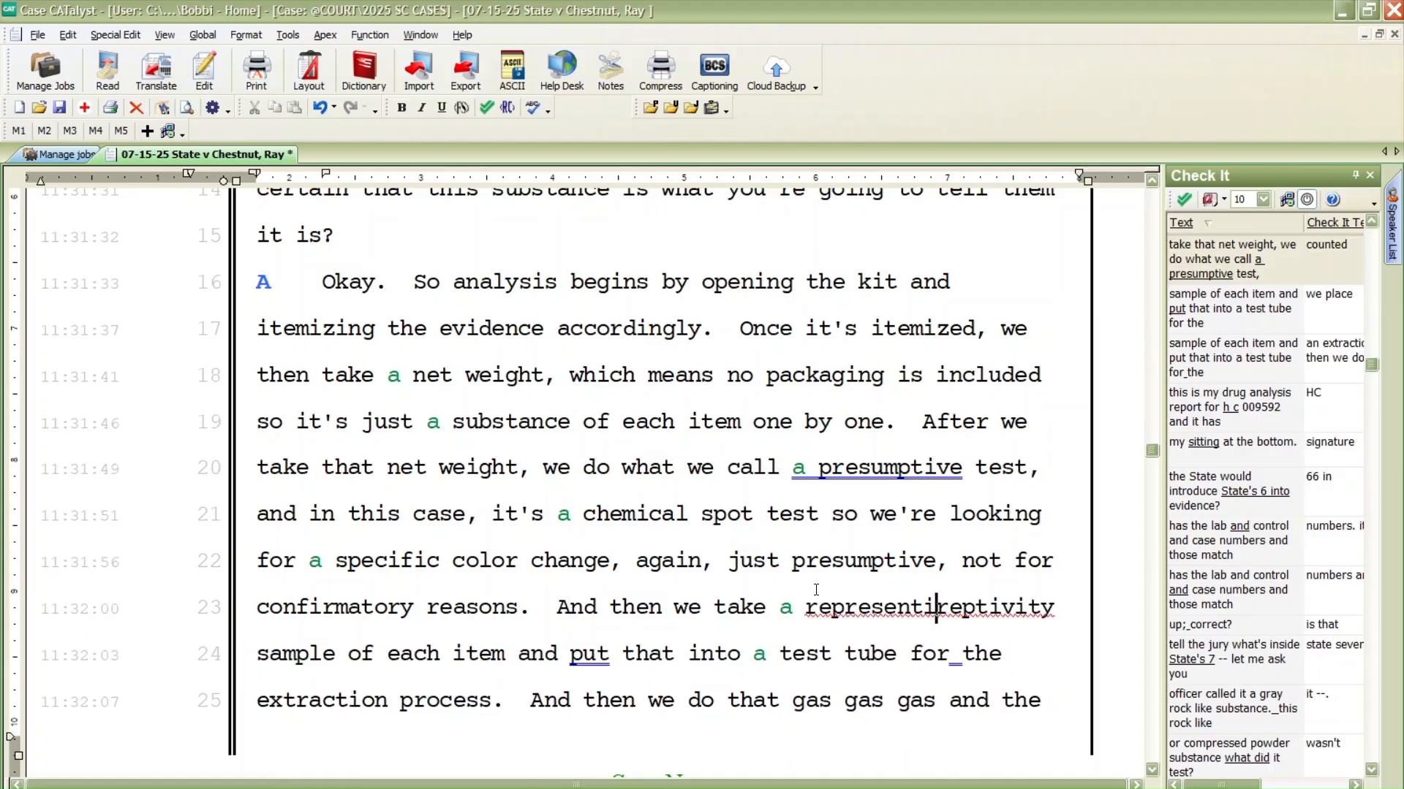
key("BackSpace")
type("ative")
key("ctrl+Delete")
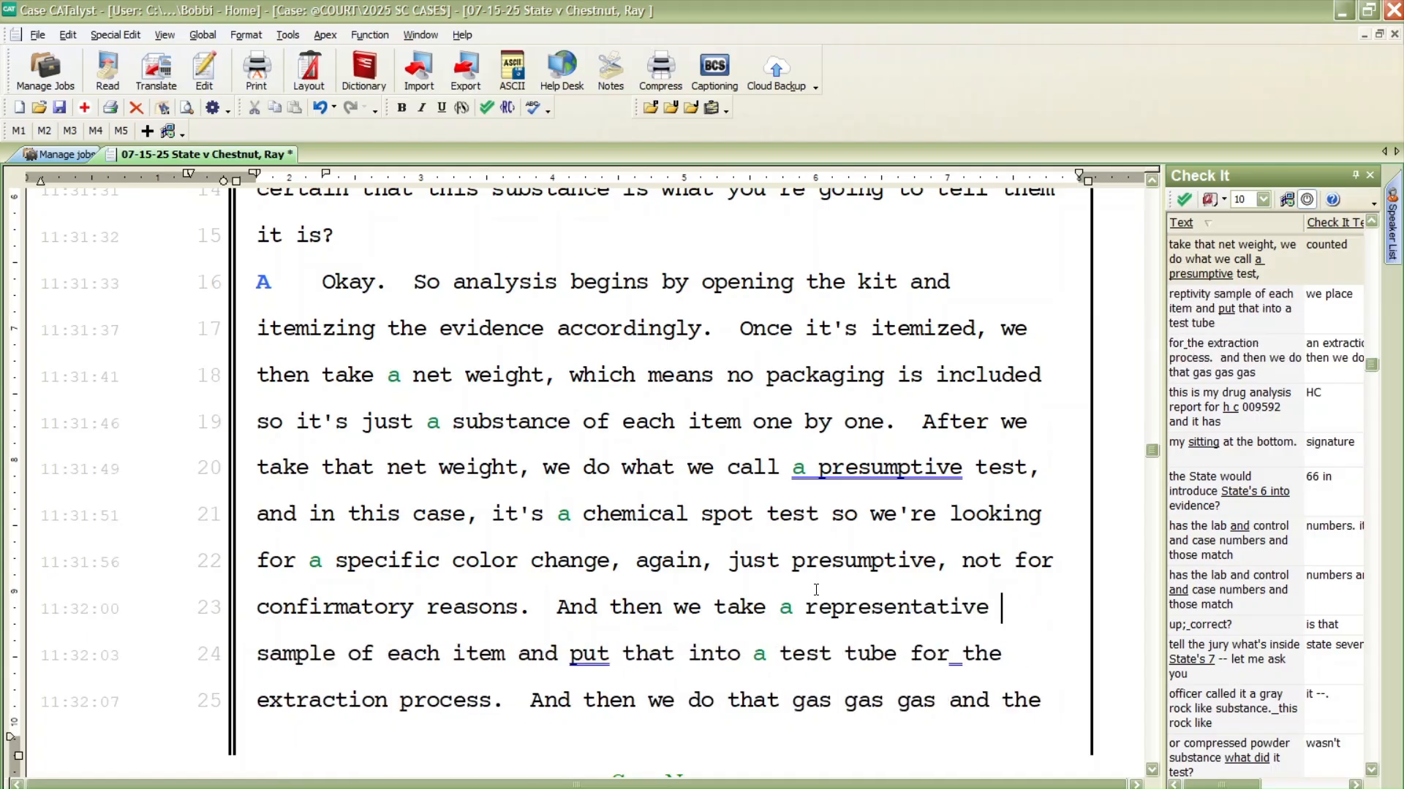
Accept the Check It suggestion to replace "put" with "we place" on line 24
key("ctrl+Right")
key("ctrl+Right")
key("ctrl+Right")
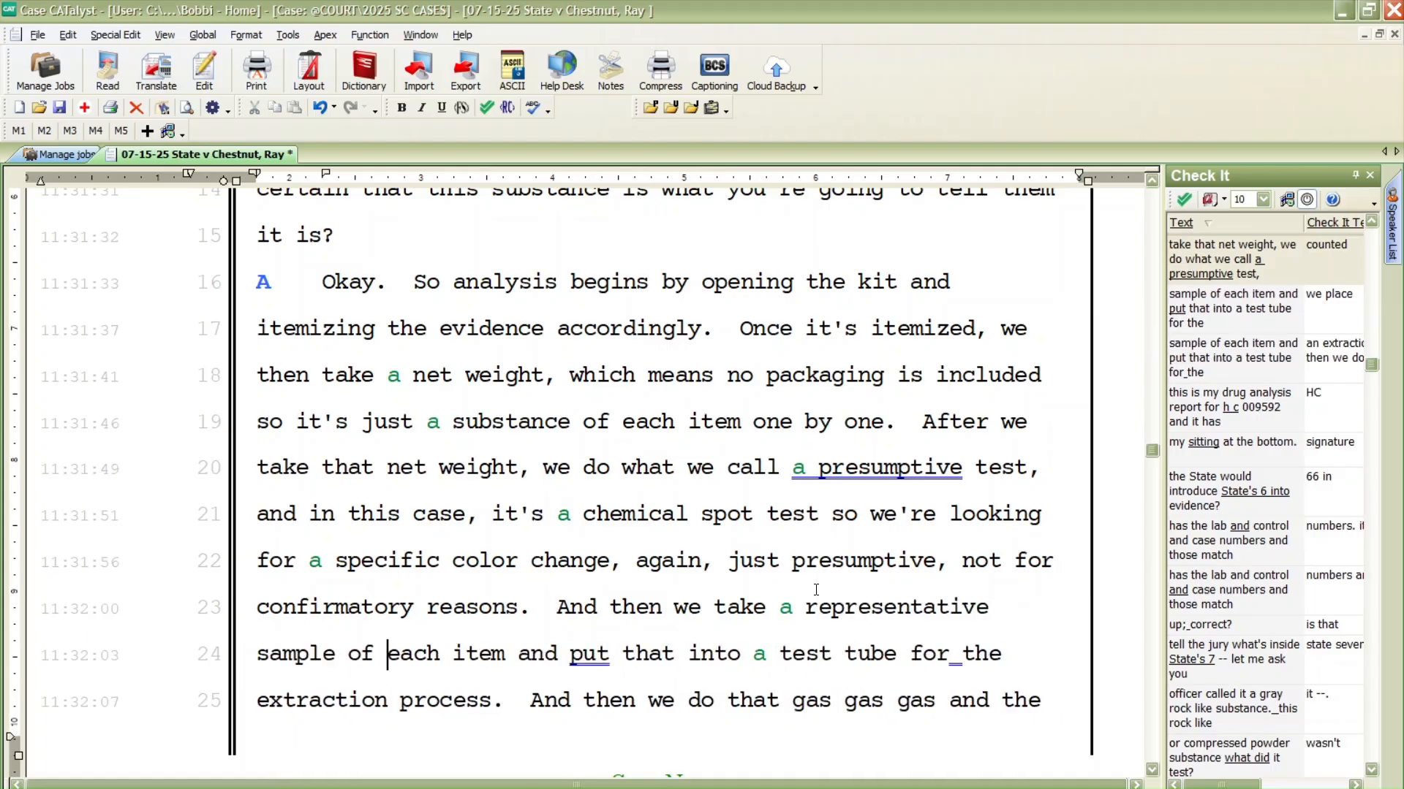
key("ctrl+Right")
key("ctrl+Right")
key("ctrl+Right")
key("ctrl+shift+k")
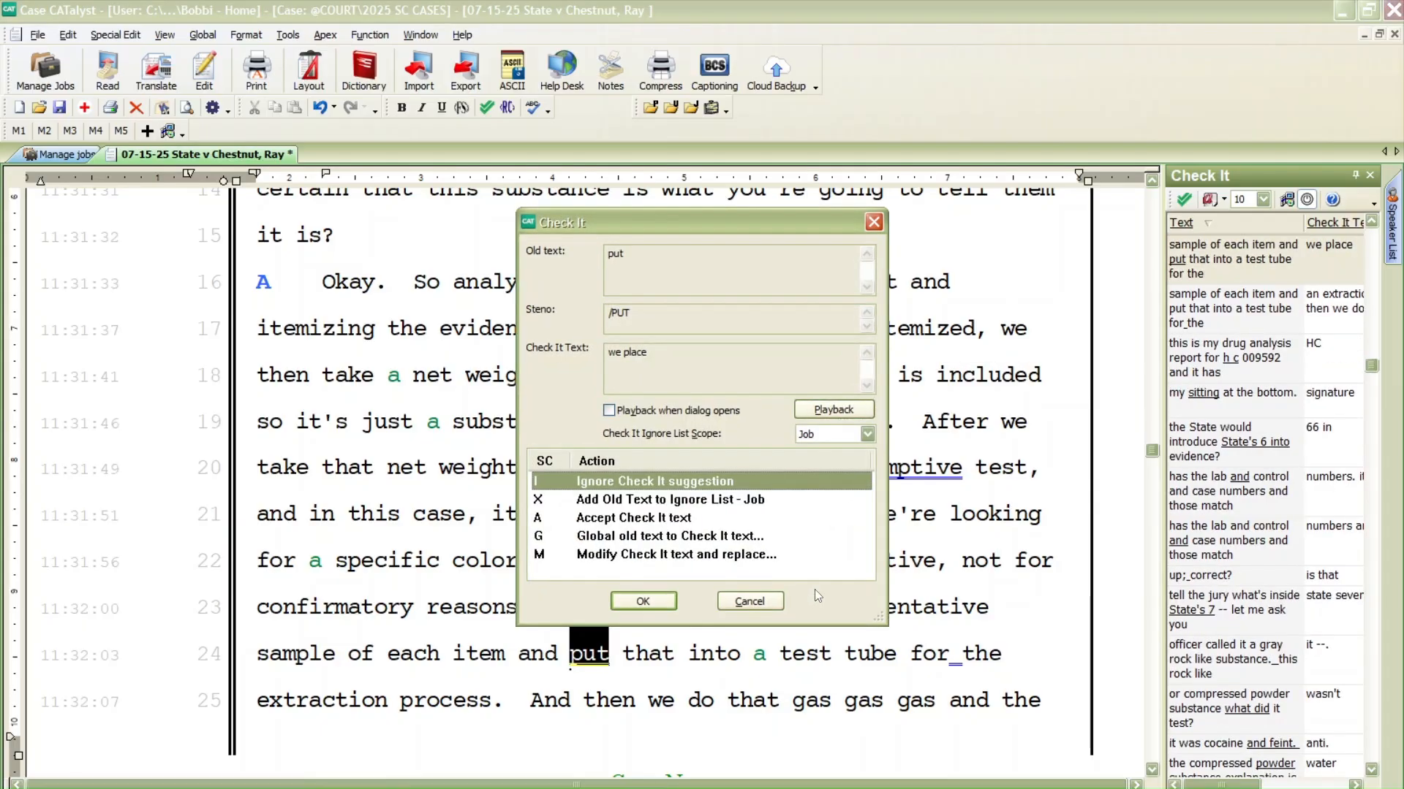
key("a")
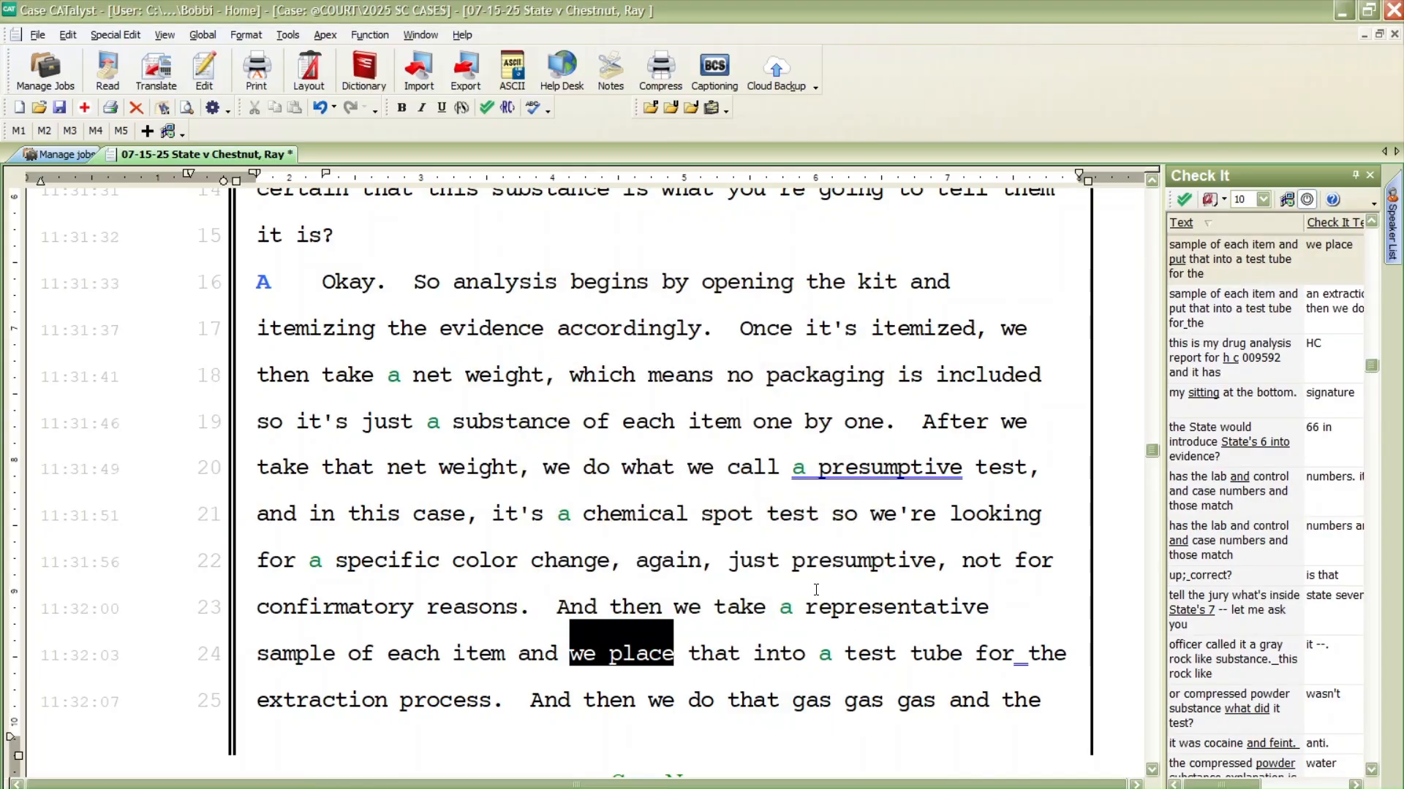
key("Return")
Ignore the Check It suggestion to insert "an extraction process. then we do" after "a test tube for" on line 24
key("ctrl+Right")
key("ctrl+Right")
key("ctrl+Right")
key("ctrl+Right")
key("ctrl+Right")
key("ctrl+Right")
key("ctrl+Right")
key("ctrl+Right")
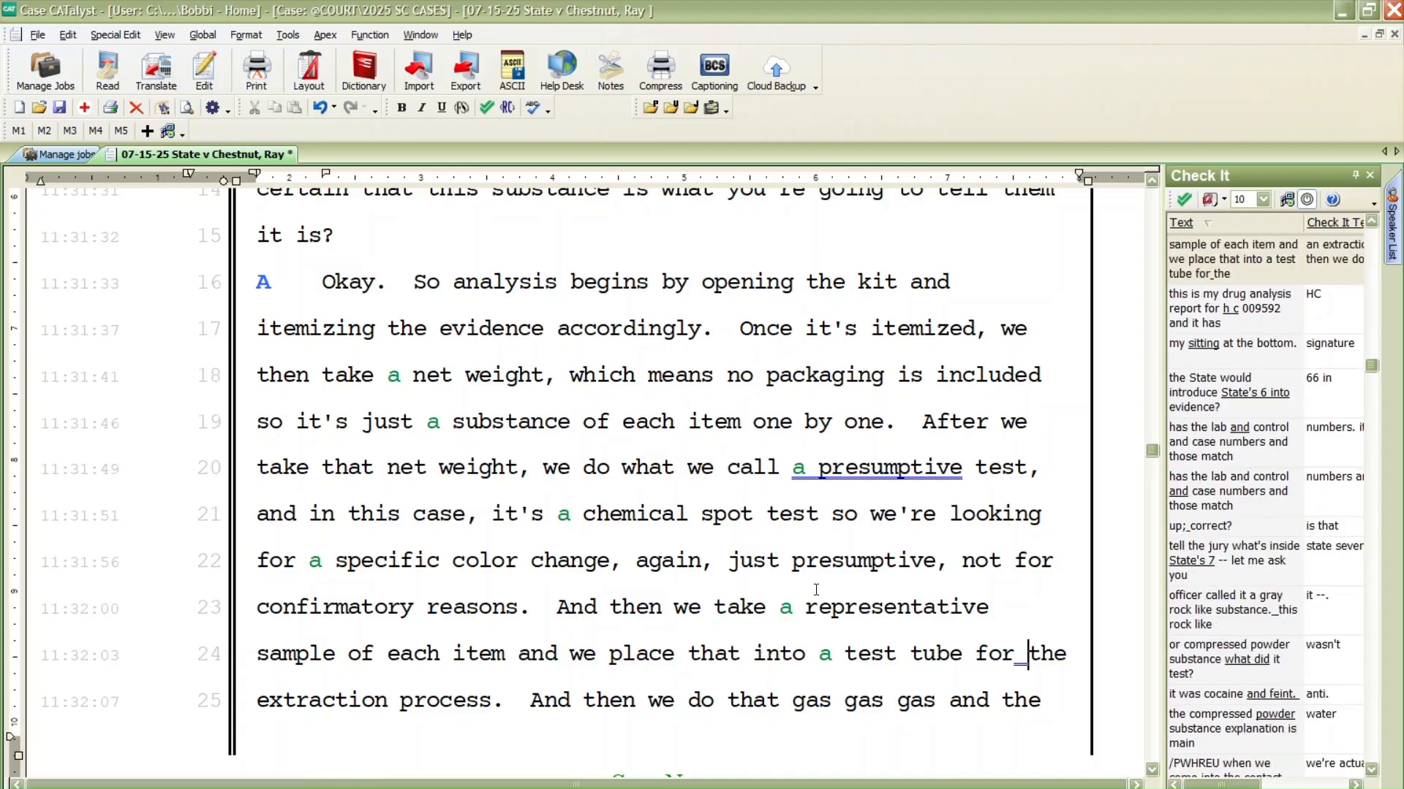
key("ctrl+Left")
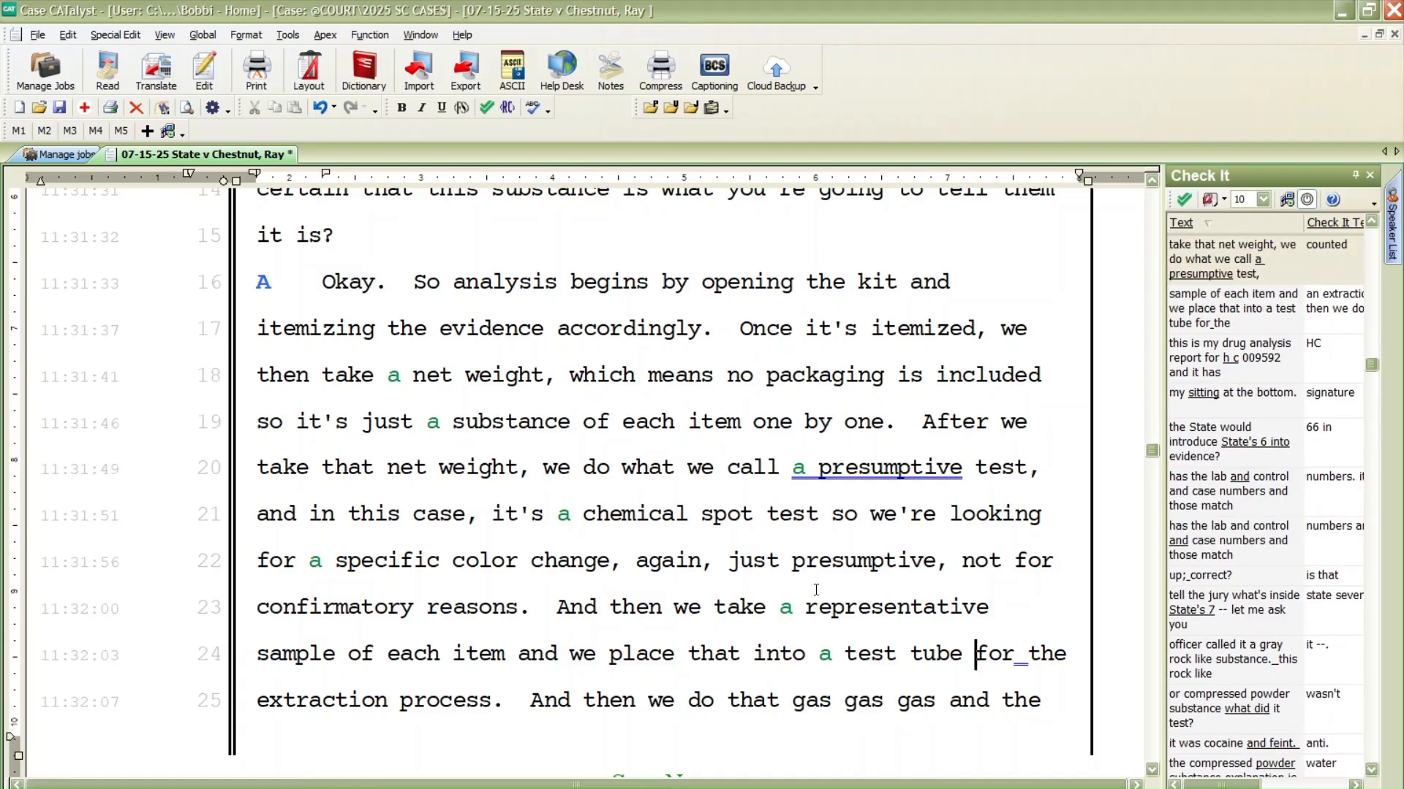
key("F8")
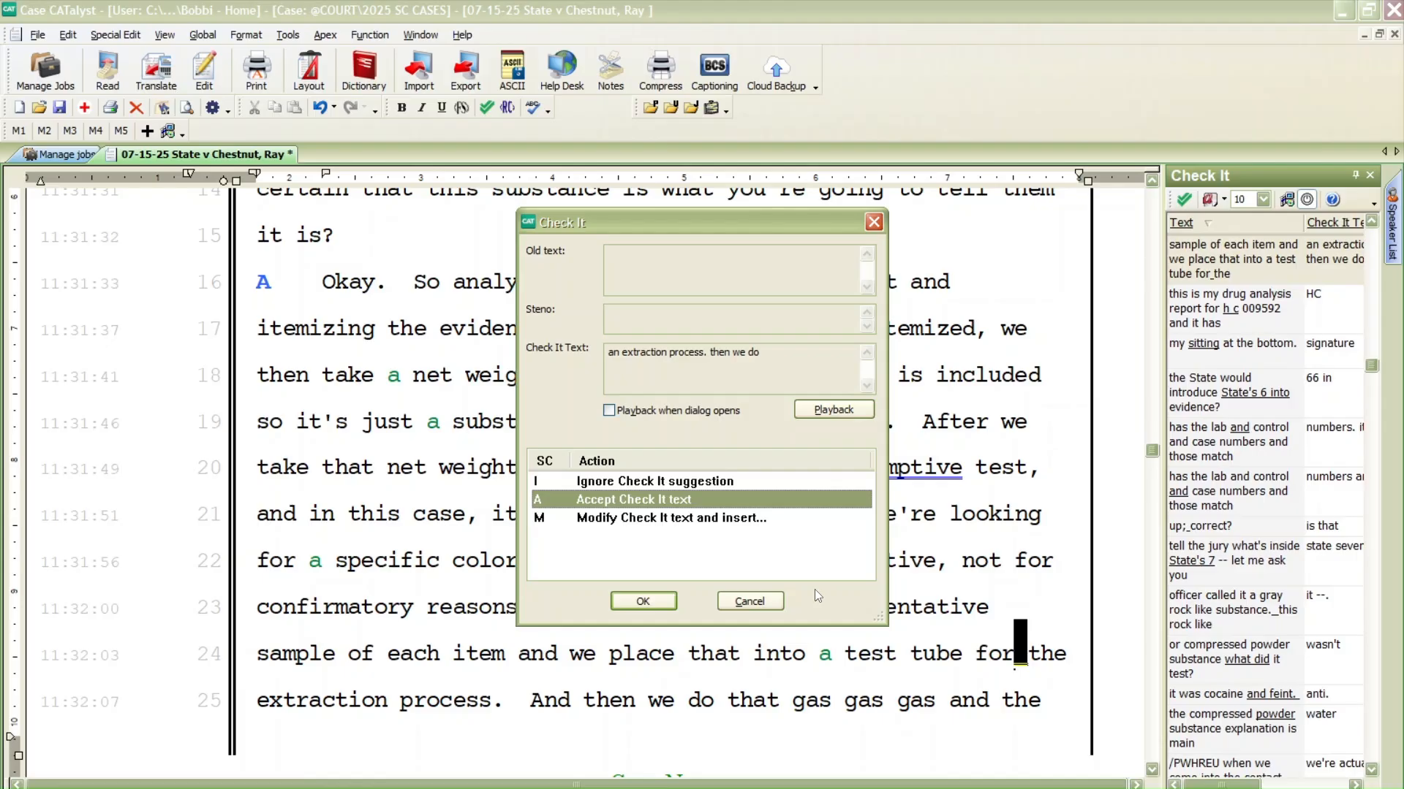
key("Up")
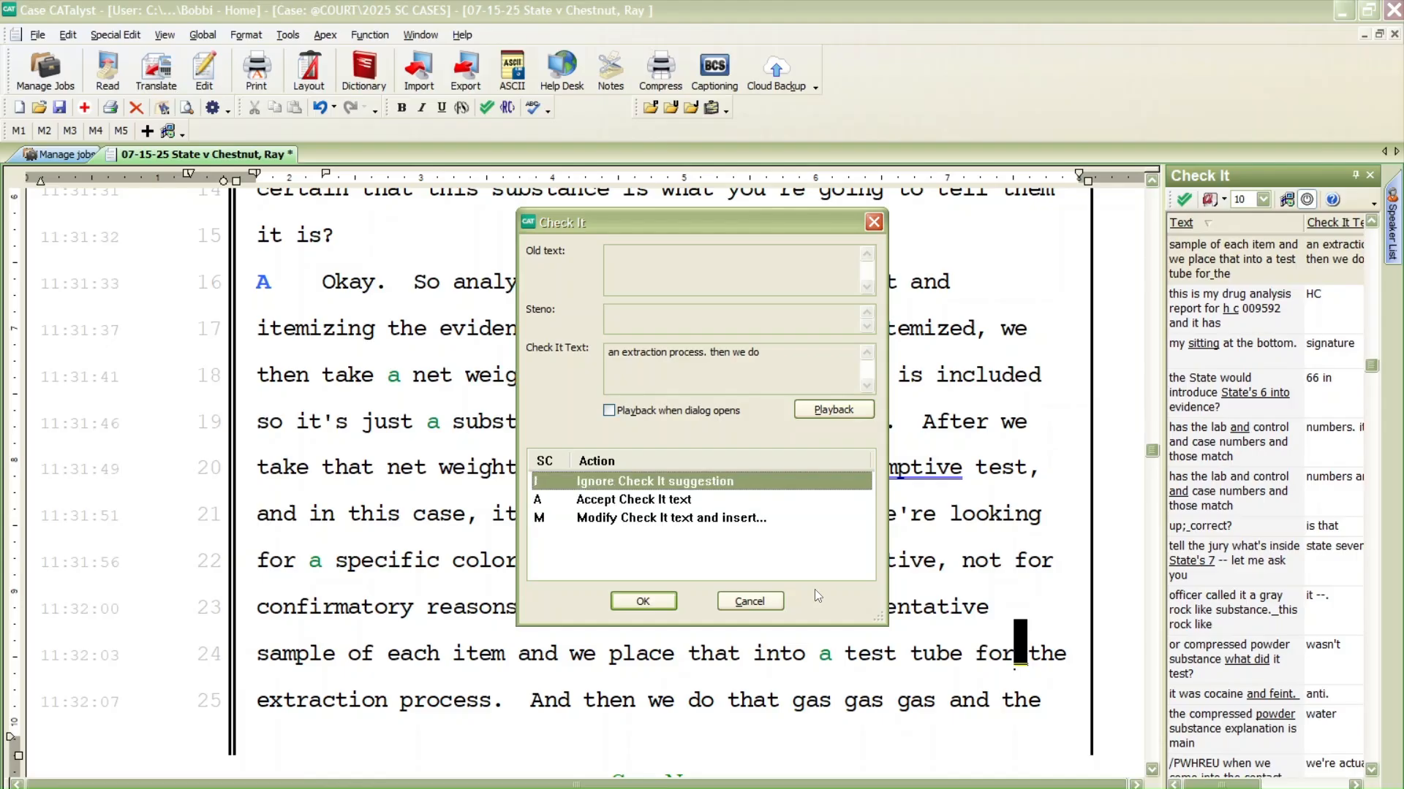
key("Return")
Replace "the" with "an" before "extraction process"
type("an")
key("ctrl+shift+Right")
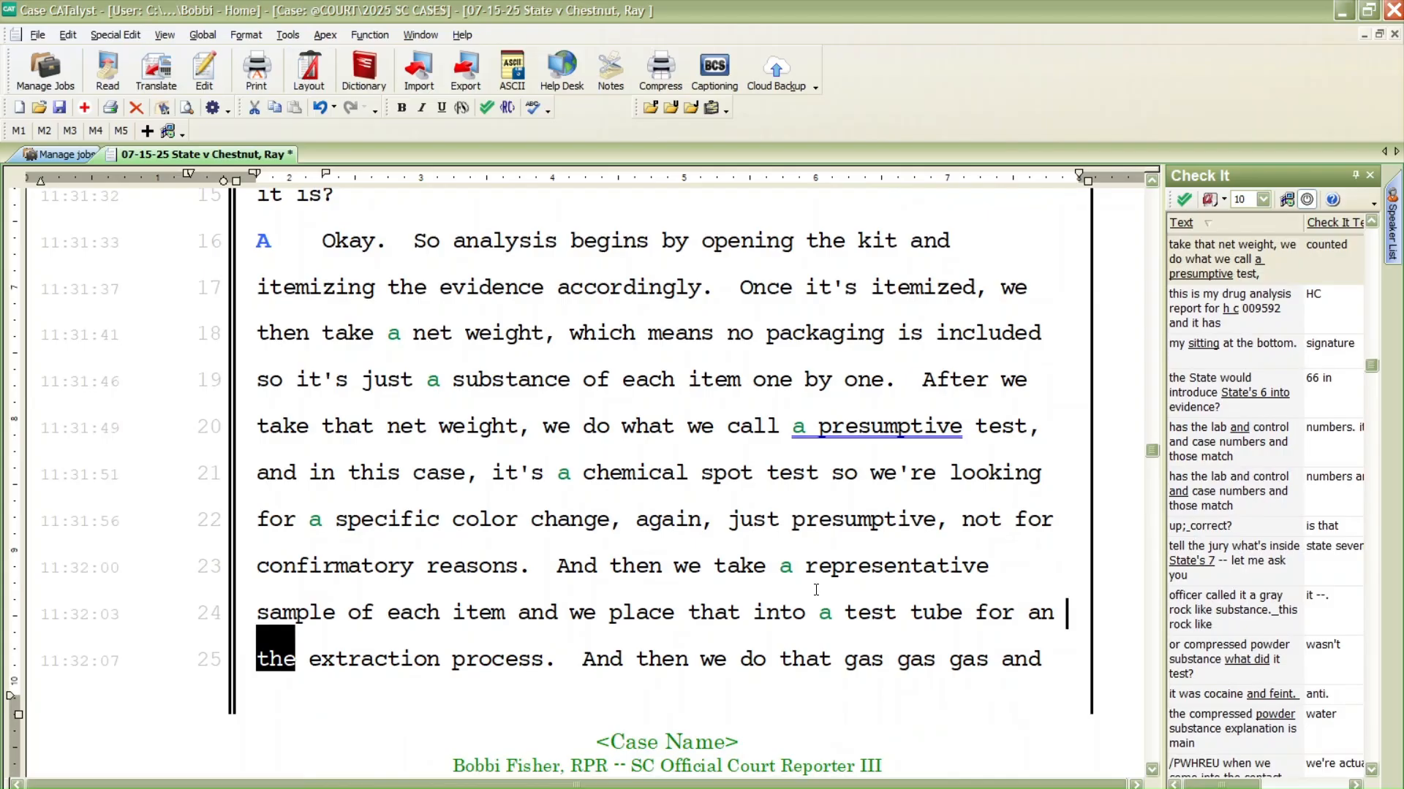
key("Delete")
key("ctrl+Right")
key("ctrl+Right")
key("ctrl+Right")
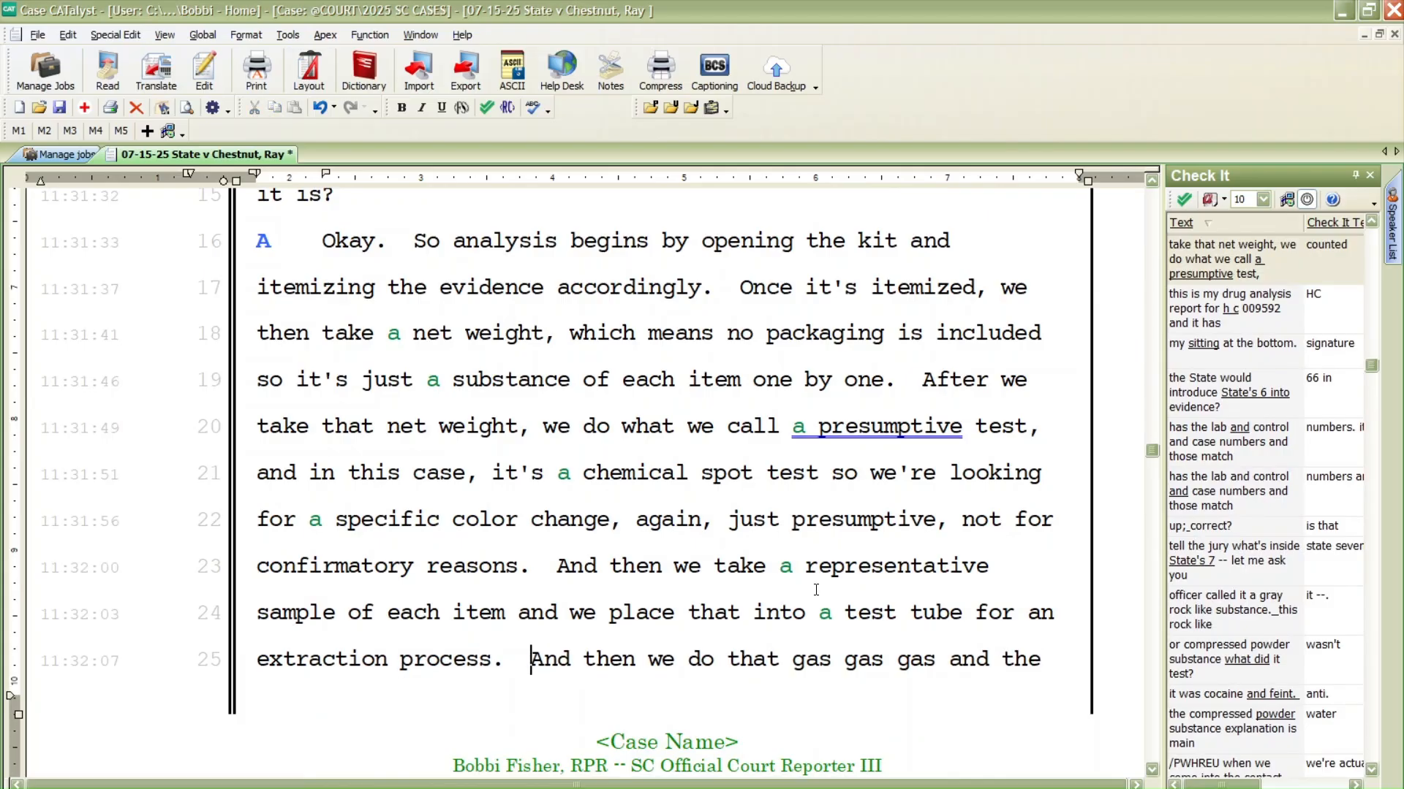